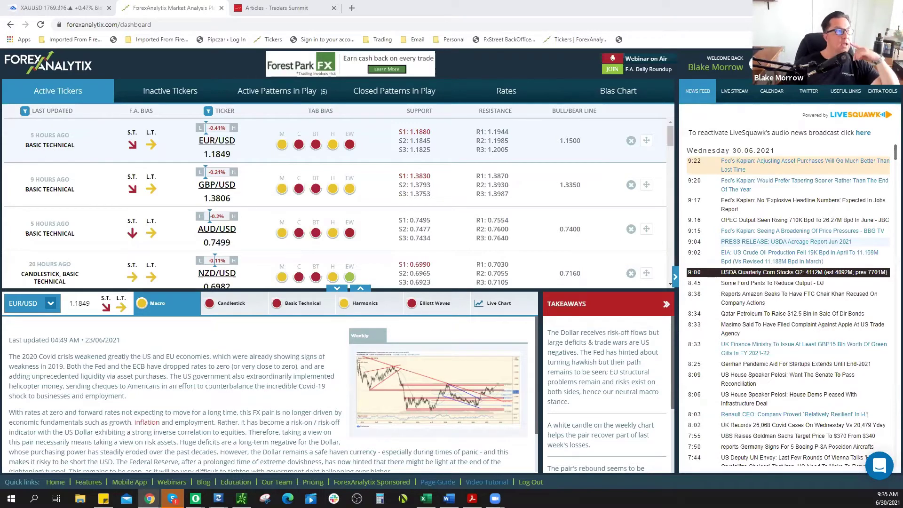
Step: Switch to the TradingView tab and load the 4-hour AUDUSD chart from the watchlist
key(ctrl+shift+Tab)
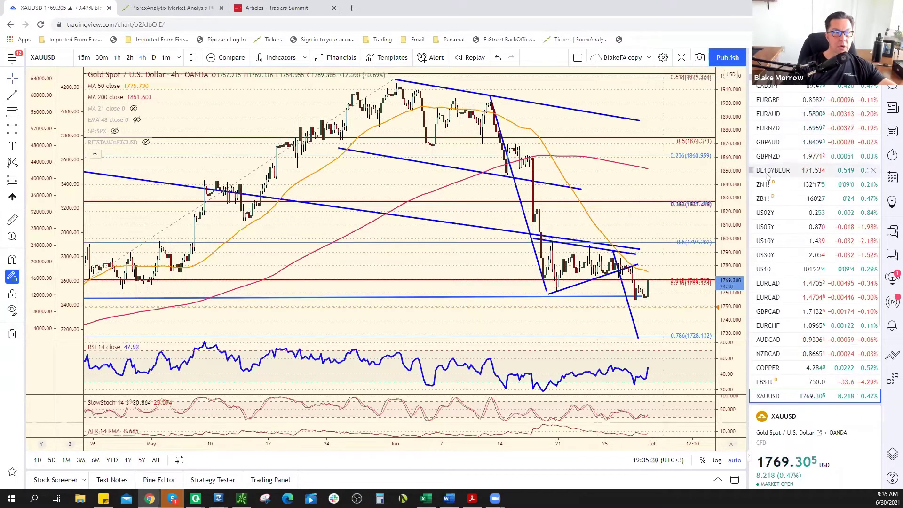
scroll(784, 179, up, 5)
scroll(784, 179, up, 7)
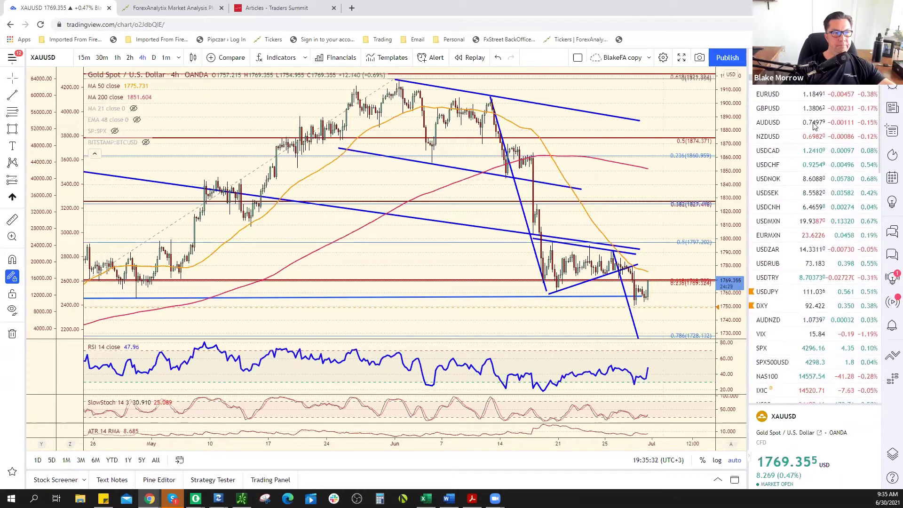
click(812, 123)
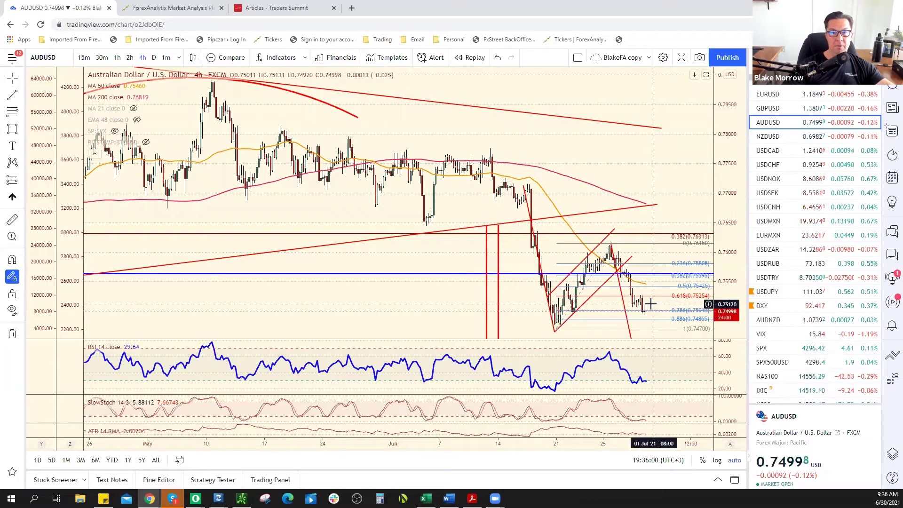
Step: Load the USDCAD chart from the watchlist
click(796, 150)
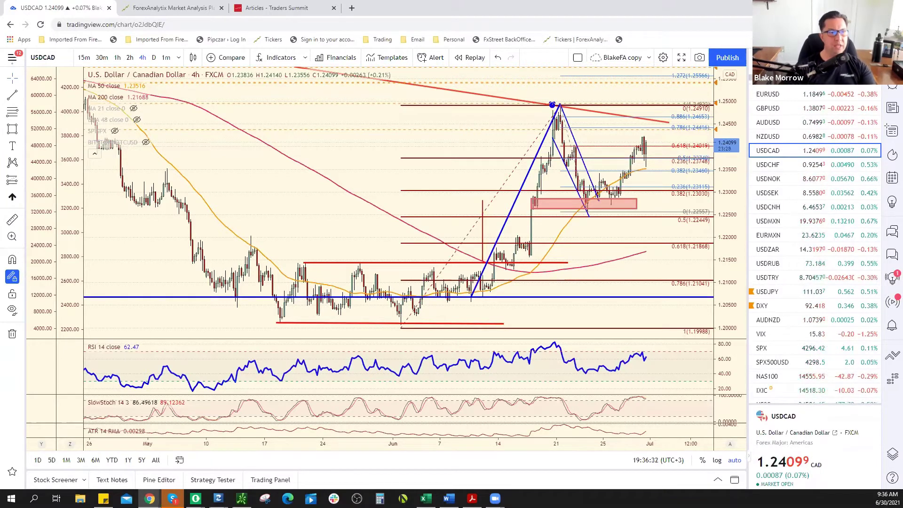
Step: Step through the SPX500USD, NAS100 and US30 charts, ending on USDMXN
click(842, 362)
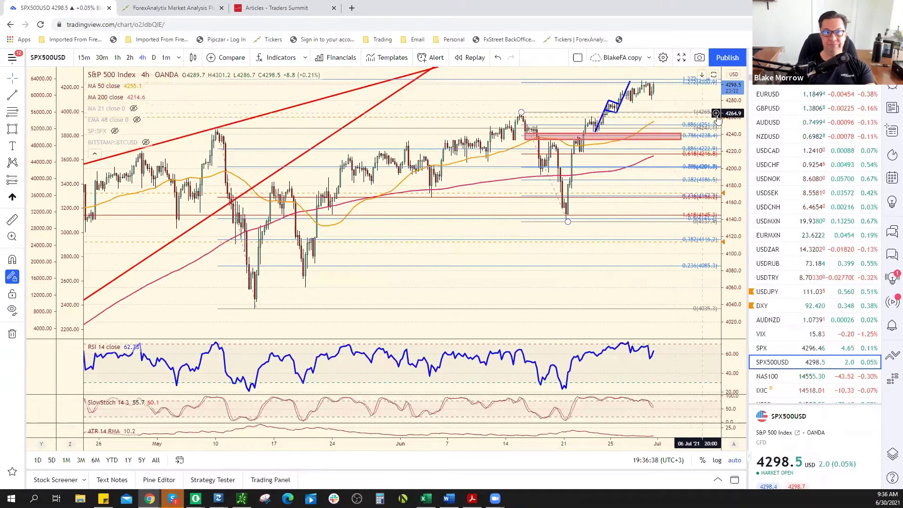
click(778, 377)
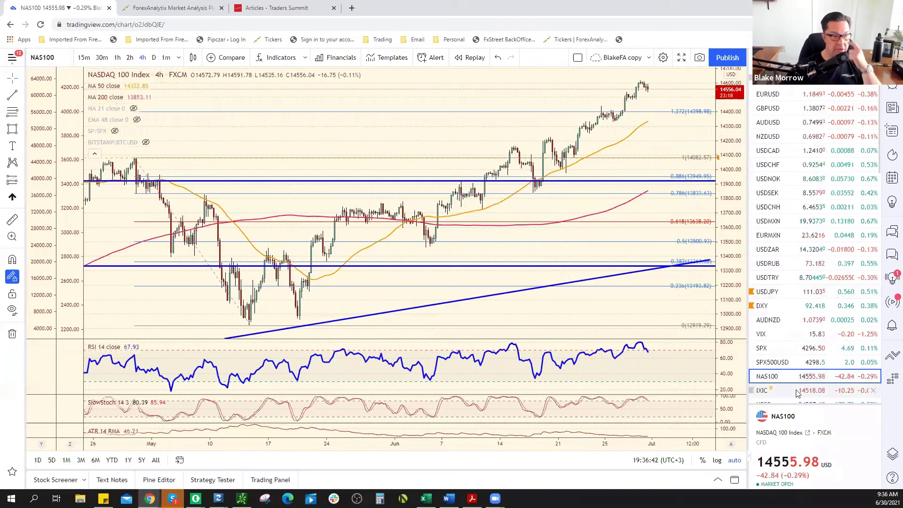
scroll(799, 369, down, 1)
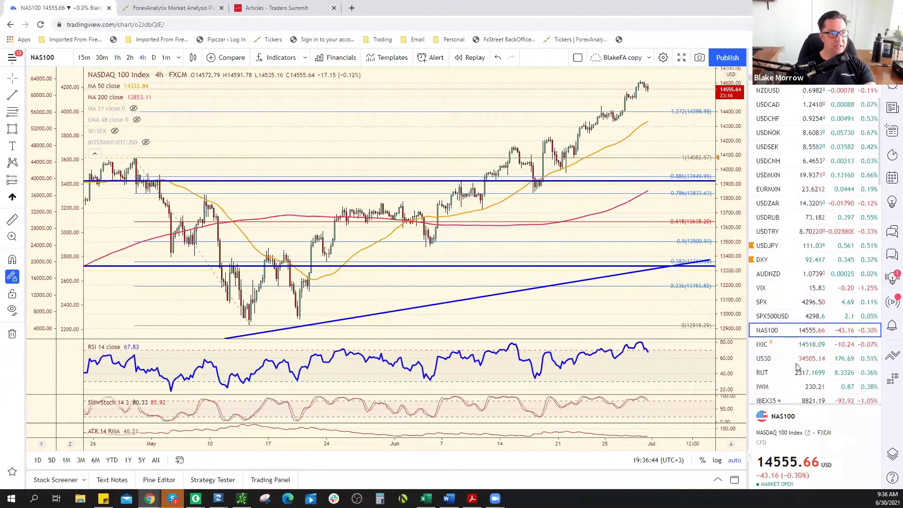
click(800, 358)
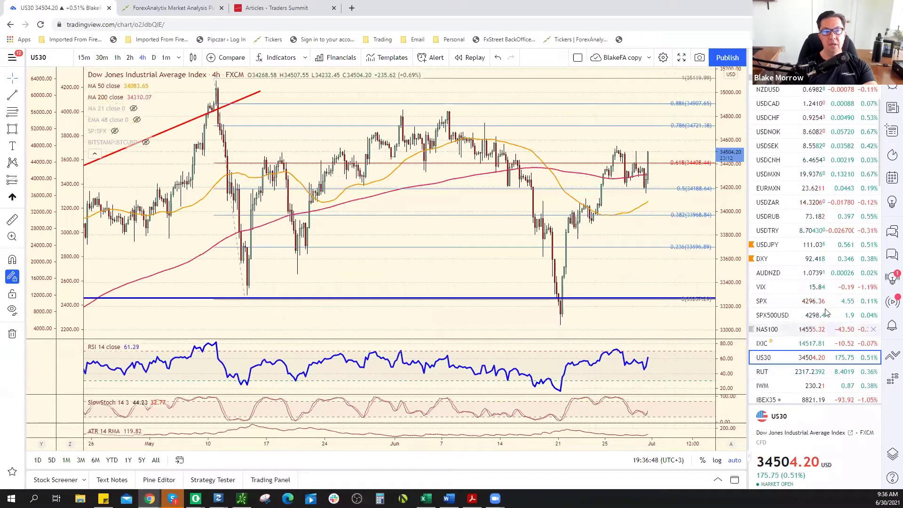
click(795, 174)
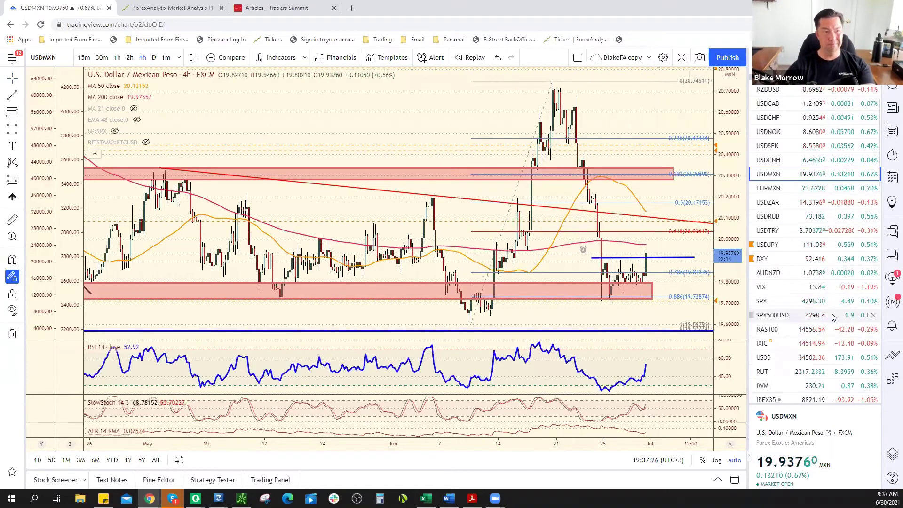
Step: Open the silver XAGUSD chart from the watchlist
scroll(827, 349, down, 3)
scroll(827, 349, down, 8)
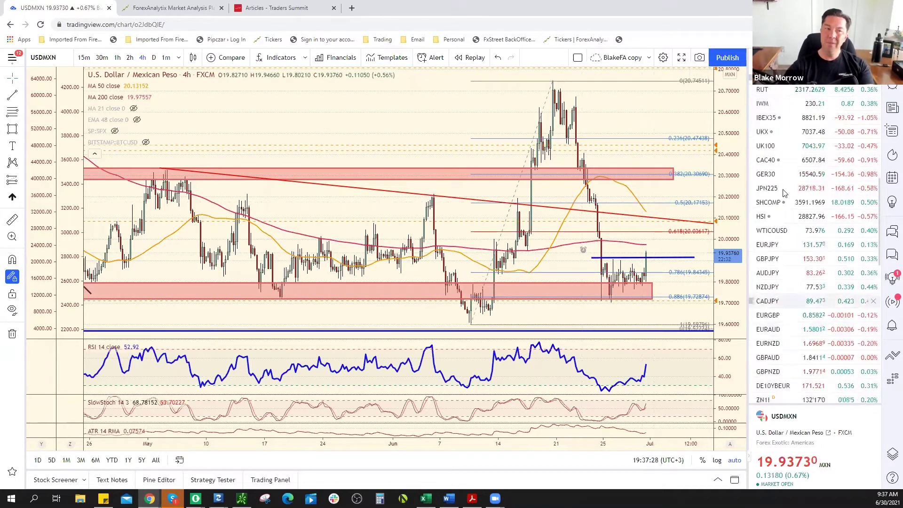
scroll(799, 300, down, 3)
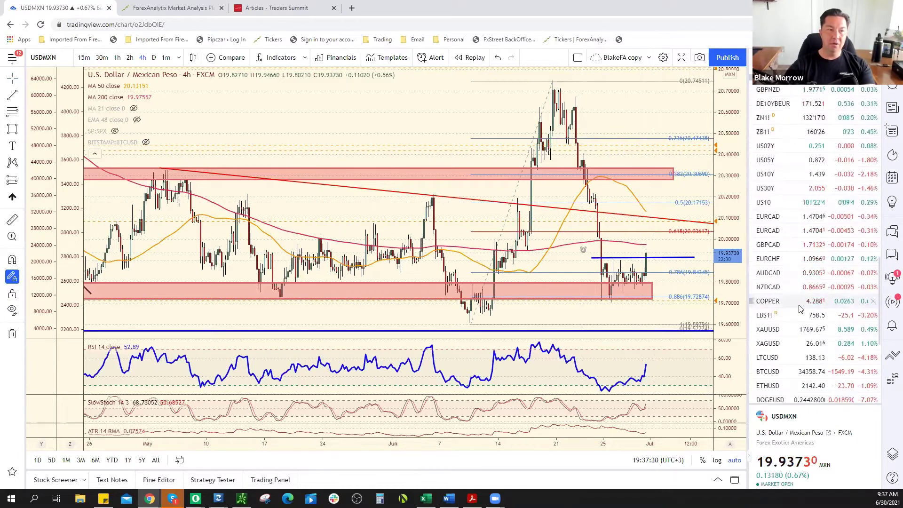
click(798, 299)
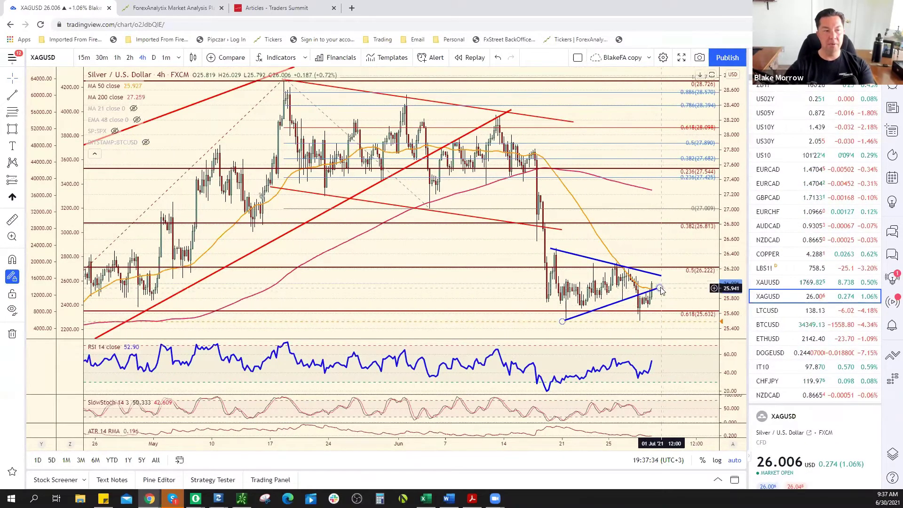
Step: Flatten silver's lower trendline into horizontal support, extend the upper line right, then load XAUUSD
right_click(673, 294)
drag(661, 289, 674, 320)
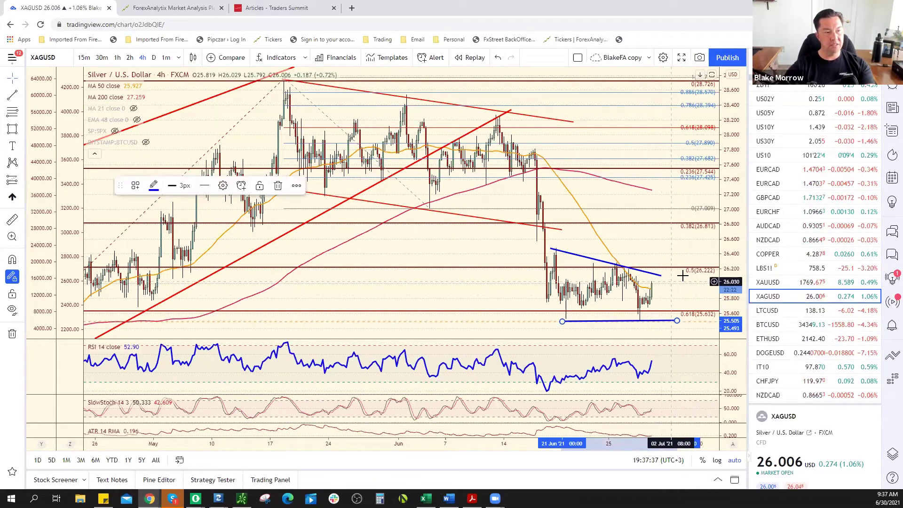
drag(661, 275, 678, 281)
click(769, 283)
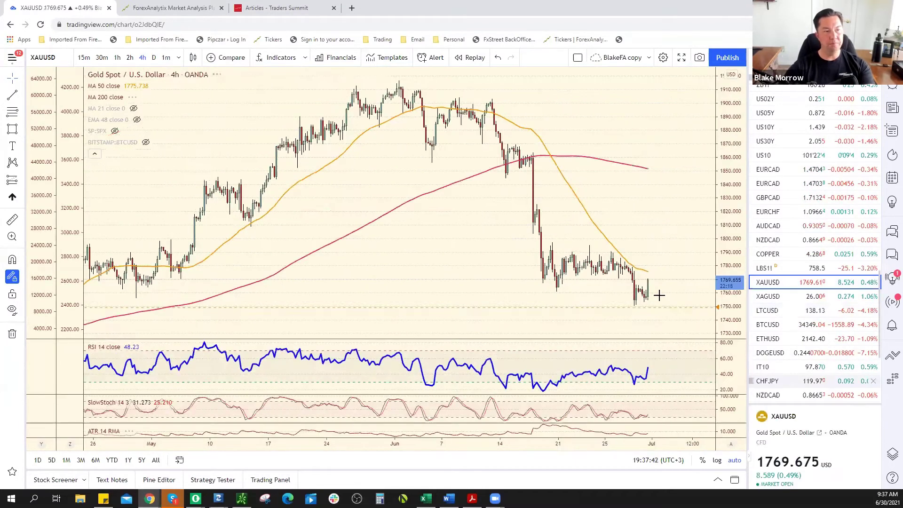
Step: Drag the gold chart's rising trendline anchor so it runs from 18 June to about 1 July
click(639, 272)
mouse_move(639, 265)
mouse_down()
mouse_move(653, 305)
mouse_move(641, 256)
mouse_move(666, 260)
mouse_move(652, 262)
mouse_up()
click(643, 264)
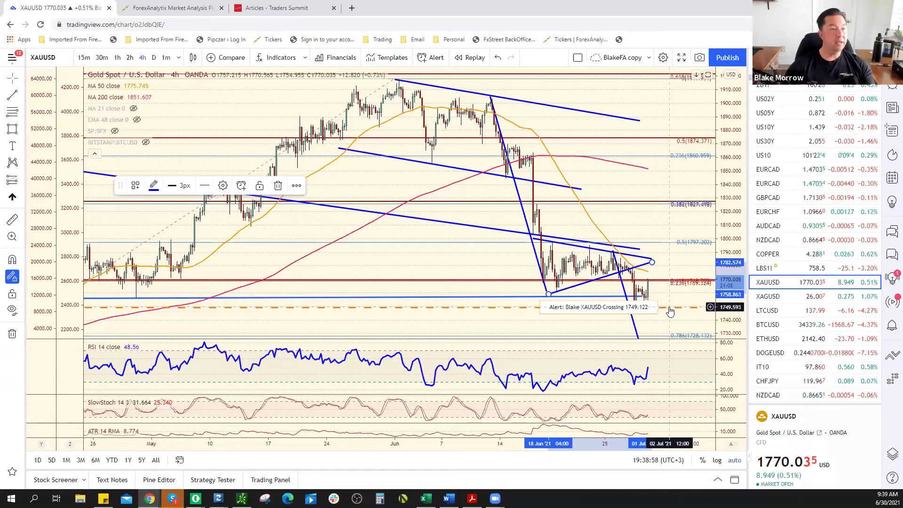
scroll(804, 184, up, 5)
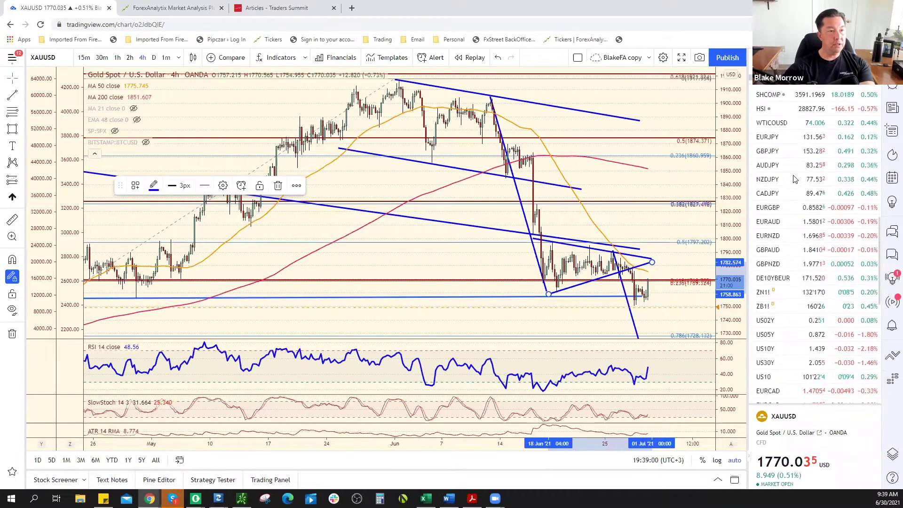
scroll(804, 183, up, 3)
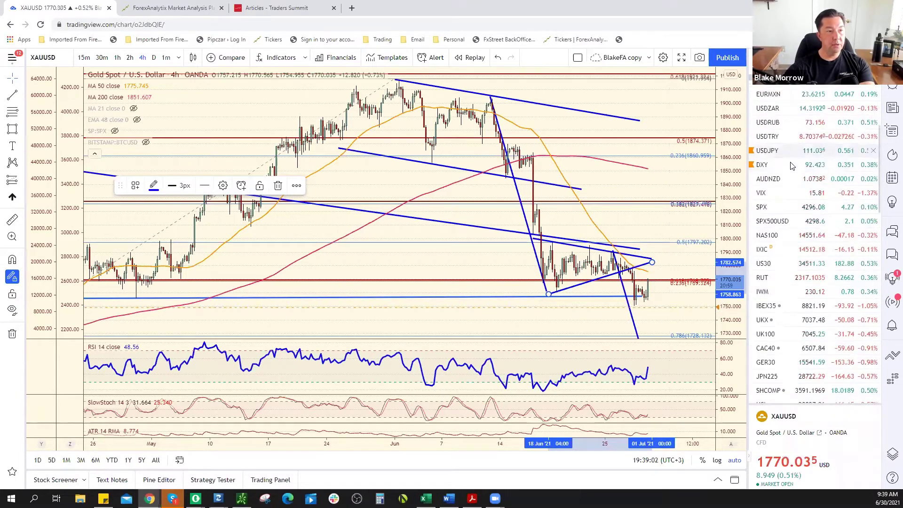
Step: Open the DXY dollar index chart and reset it to the default view
click(794, 165)
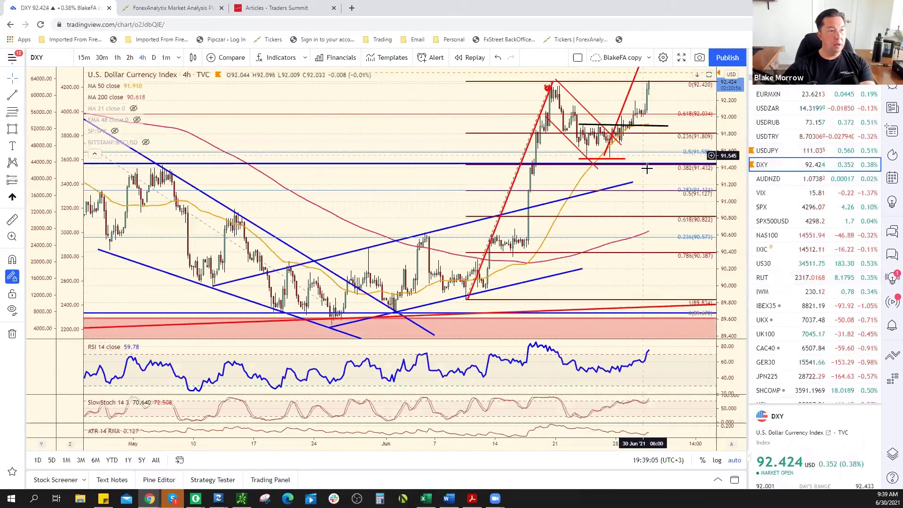
right_click(688, 95)
click(720, 105)
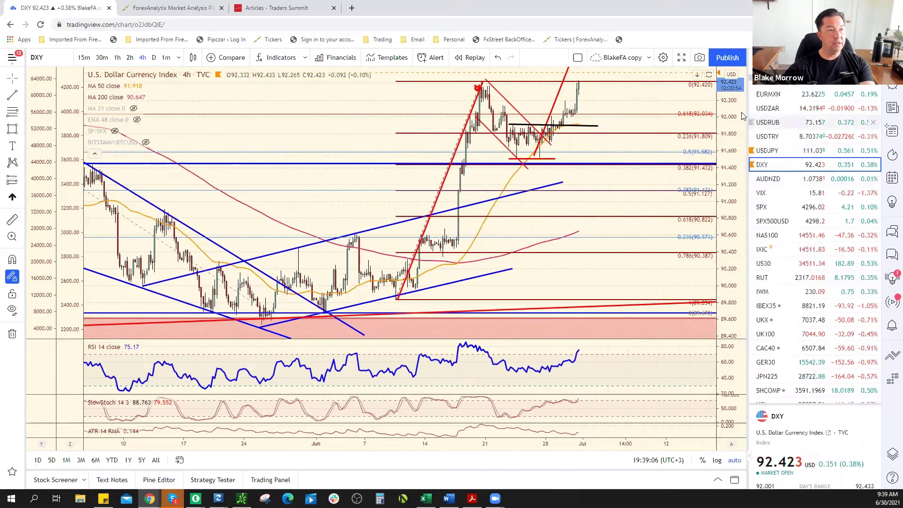
scroll(610, 133, down, 5)
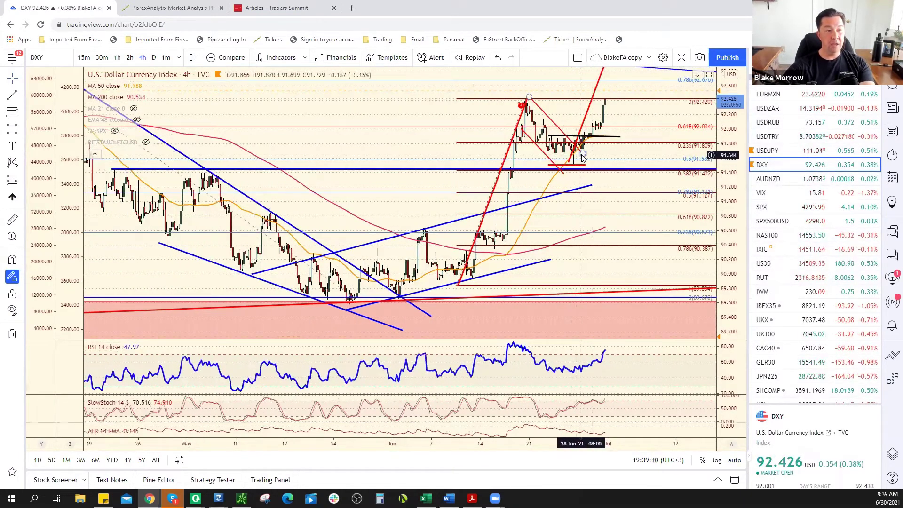
Step: Angle the black line along recent lows and add a flat line across the recent high
drag(549, 136, 560, 170)
drag(620, 137, 633, 98)
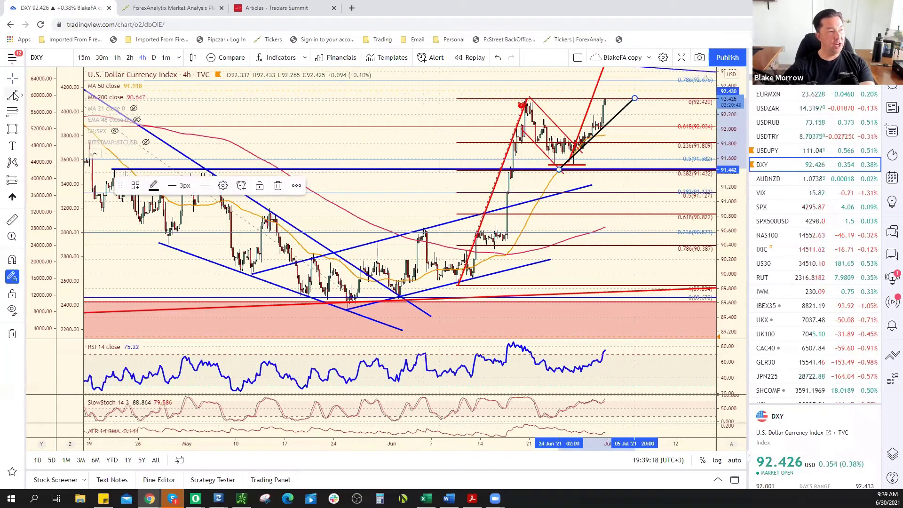
drag(508, 97, 632, 98)
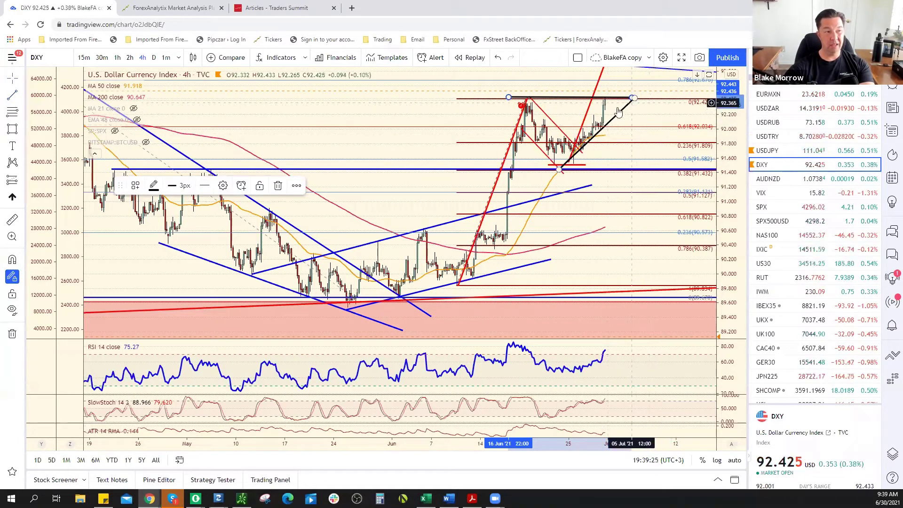
click(641, 112)
drag(641, 111, 638, 118)
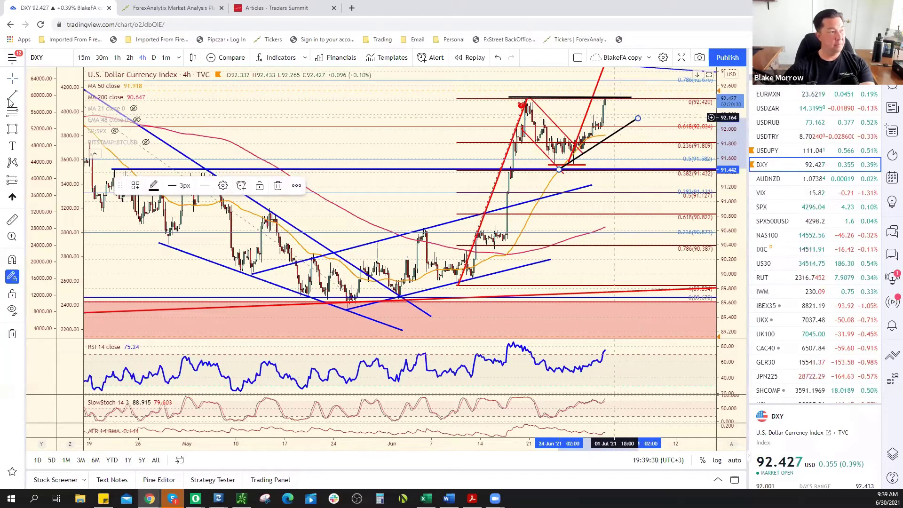
Step: Draw a black zigzag from the recent high down to the trendline and back up
key(alt+t)
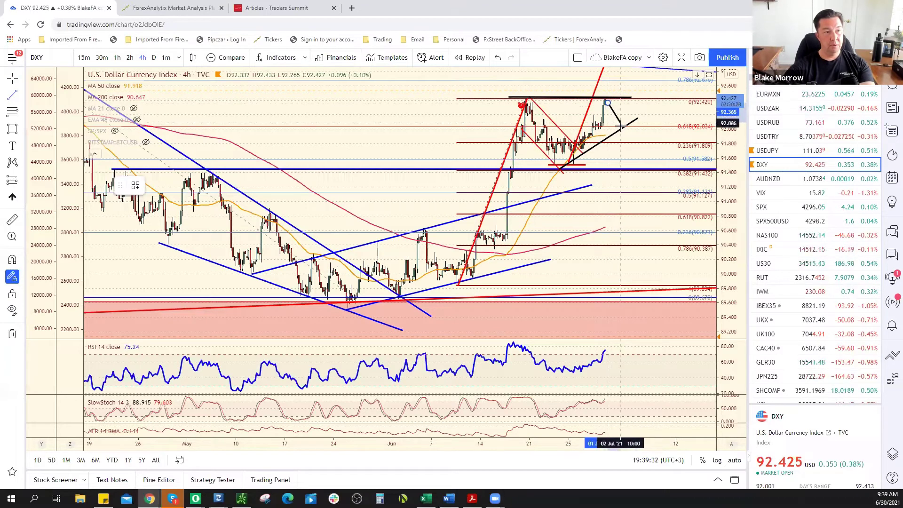
click(609, 103)
click(621, 127)
click(621, 127)
click(630, 111)
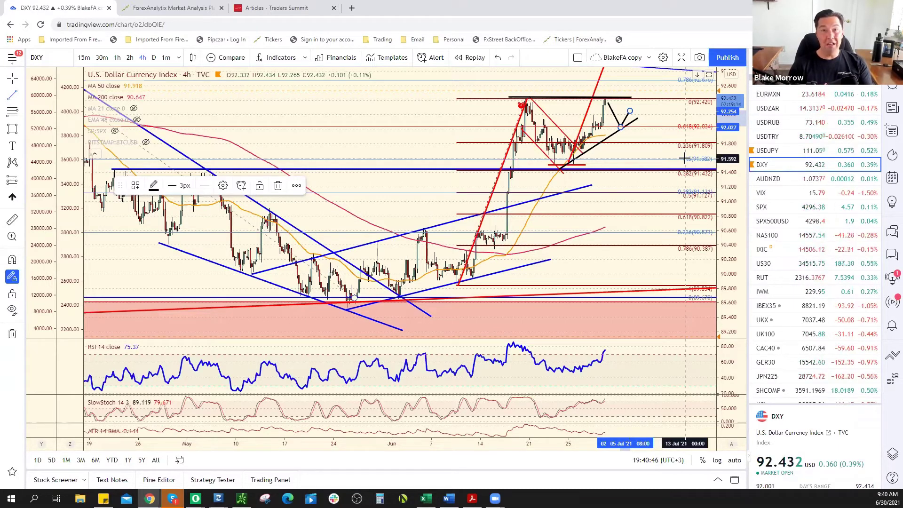
scroll(793, 125, up, 3)
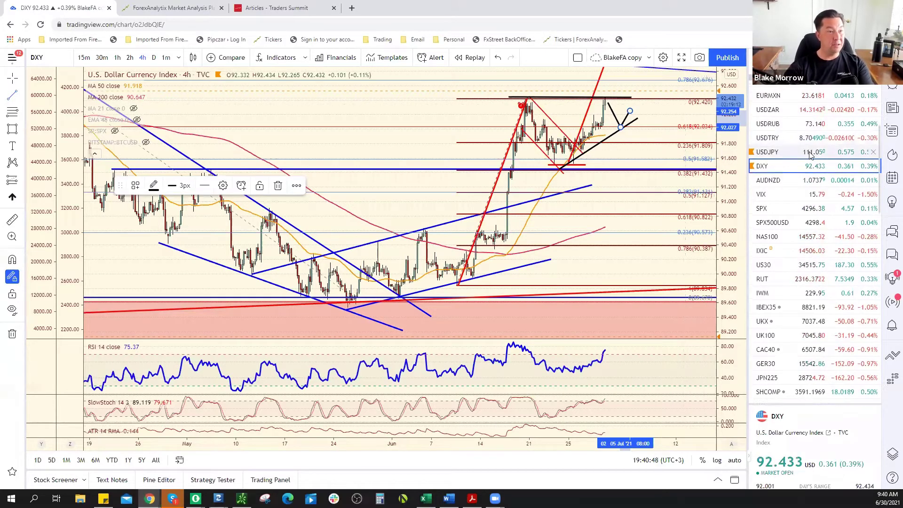
Step: Load AUDUSD, zoom out to late last year, and add blank space after the last bar
click(793, 125)
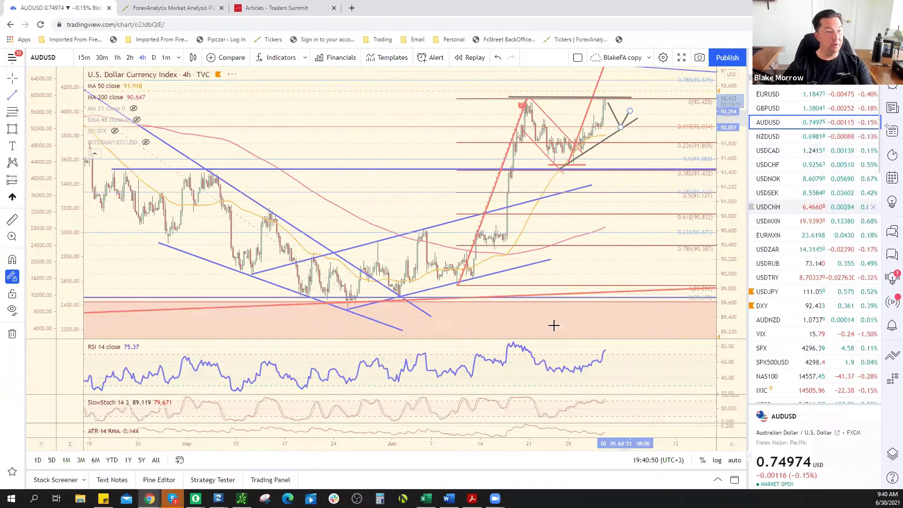
scroll(520, 171, down, 5)
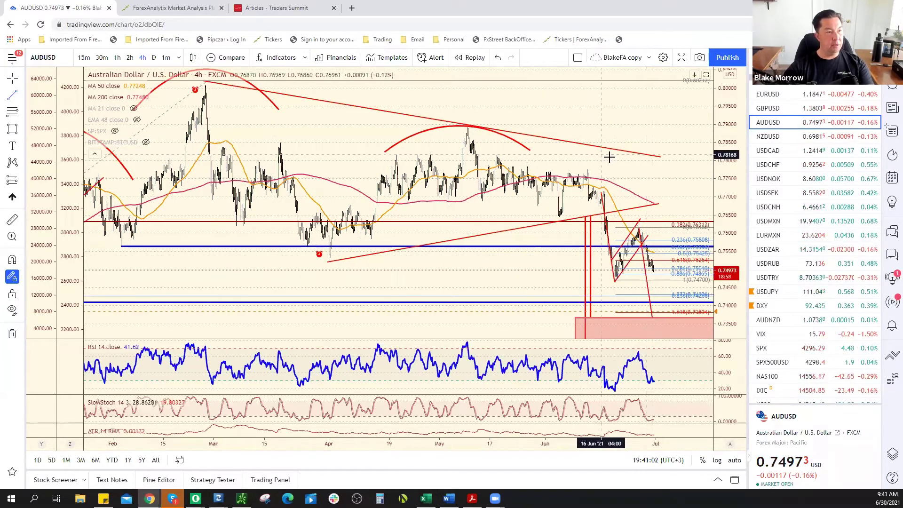
scroll(651, 174, down, 3)
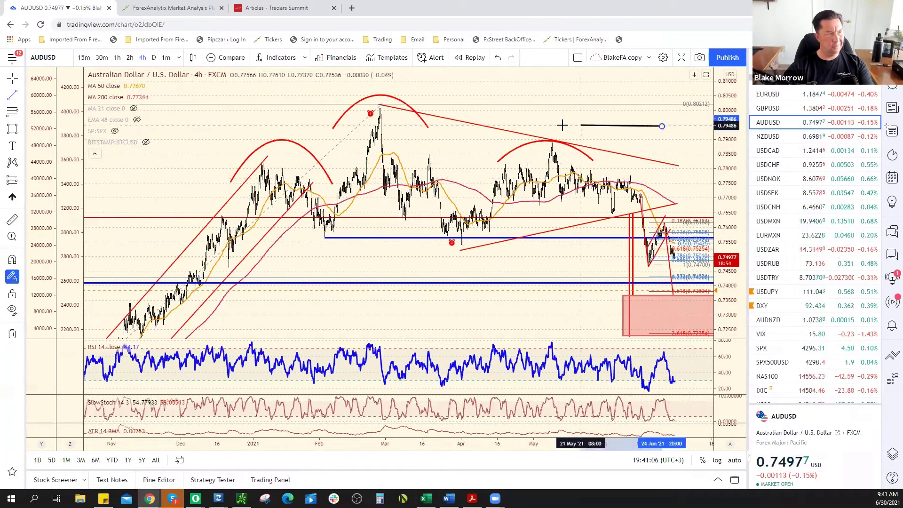
scroll(600, 151, right, 2)
scroll(598, 159, right, 3)
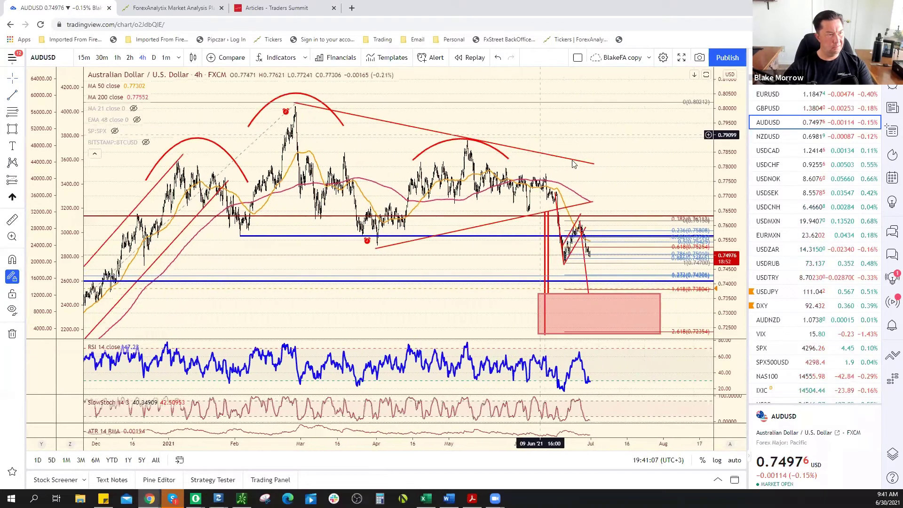
Step: Drag the red trendline's endpoints so it connects the April low to the mid-June break
click(601, 168)
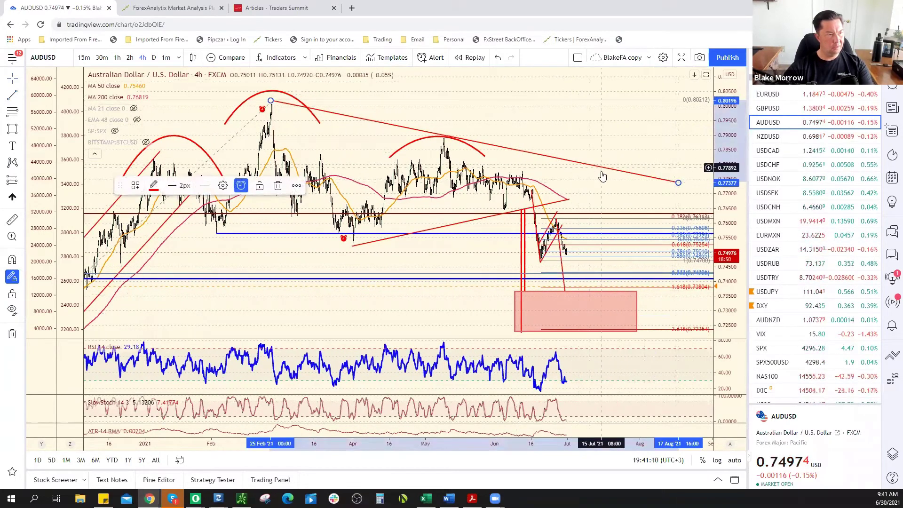
mouse_move(601, 167)
mouse_down()
mouse_move(584, 263)
mouse_move(549, 287)
mouse_move(571, 276)
mouse_move(565, 286)
mouse_move(592, 236)
mouse_move(585, 168)
mouse_move(601, 169)
mouse_move(608, 271)
mouse_up()
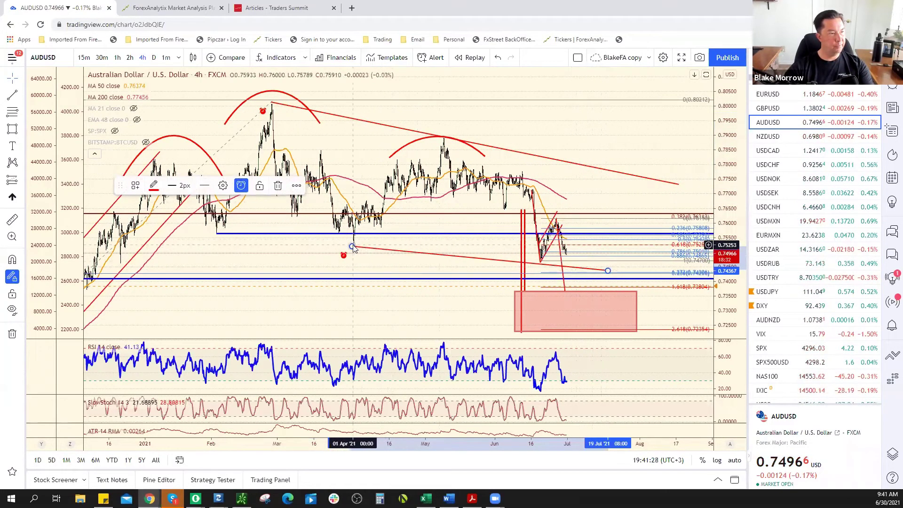
drag(352, 246, 221, 229)
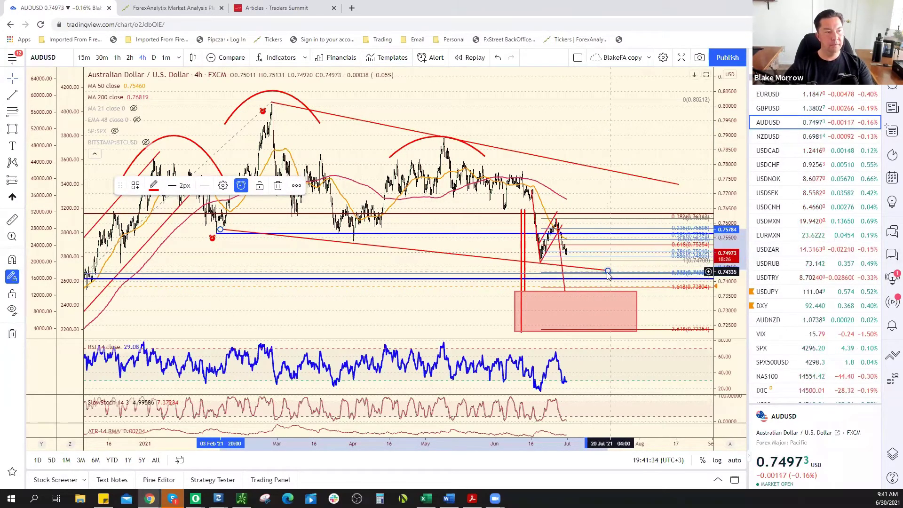
drag(608, 271, 616, 187)
drag(220, 230, 354, 244)
drag(615, 183, 539, 198)
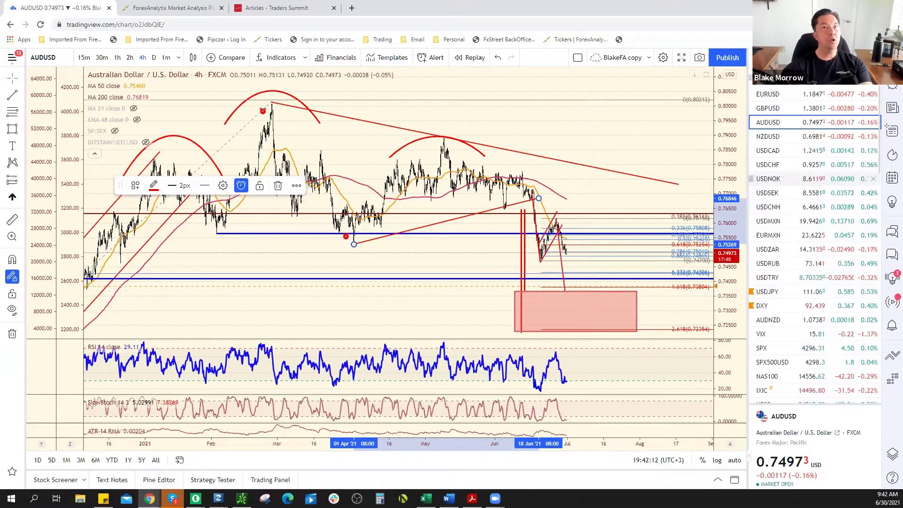
Step: Find USDJPY in the watchlist and load its 4-hour chart
scroll(778, 329, down, 6)
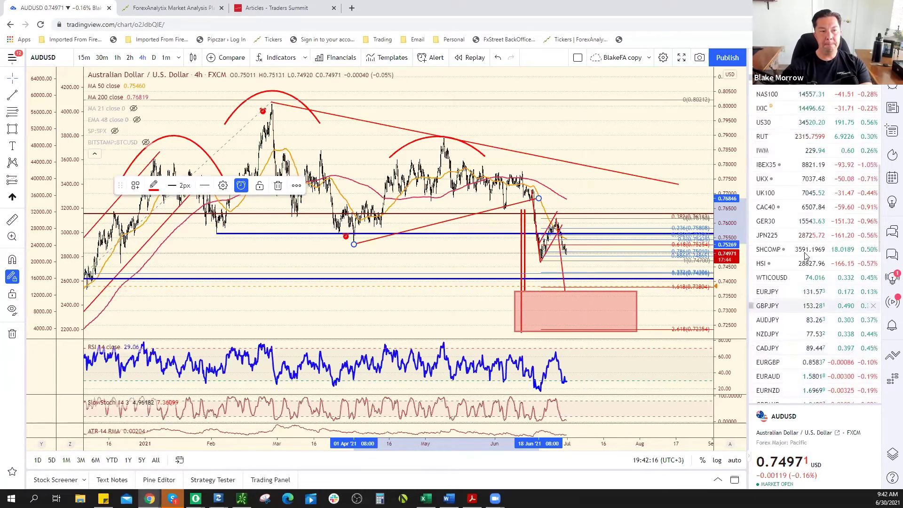
scroll(799, 296, down, 5)
scroll(799, 299, down, 5)
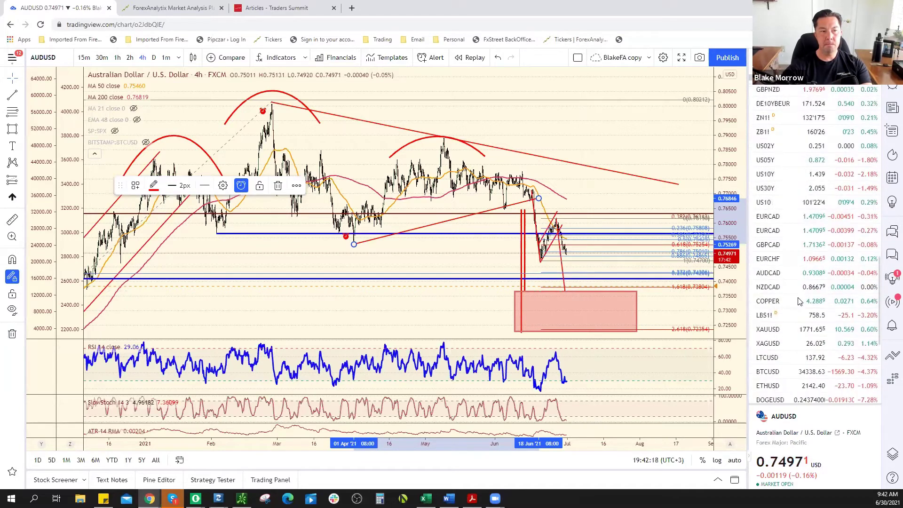
scroll(796, 238, up, 8)
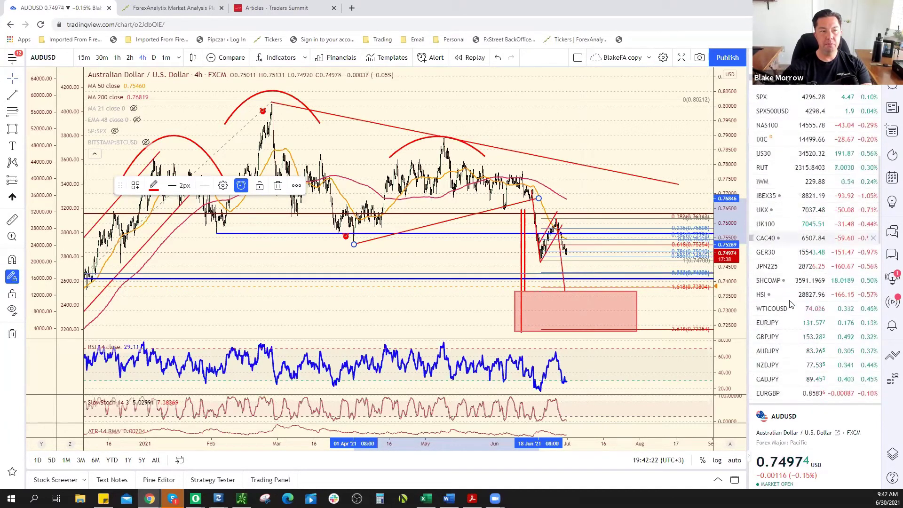
scroll(805, 179, up, 3)
click(804, 135)
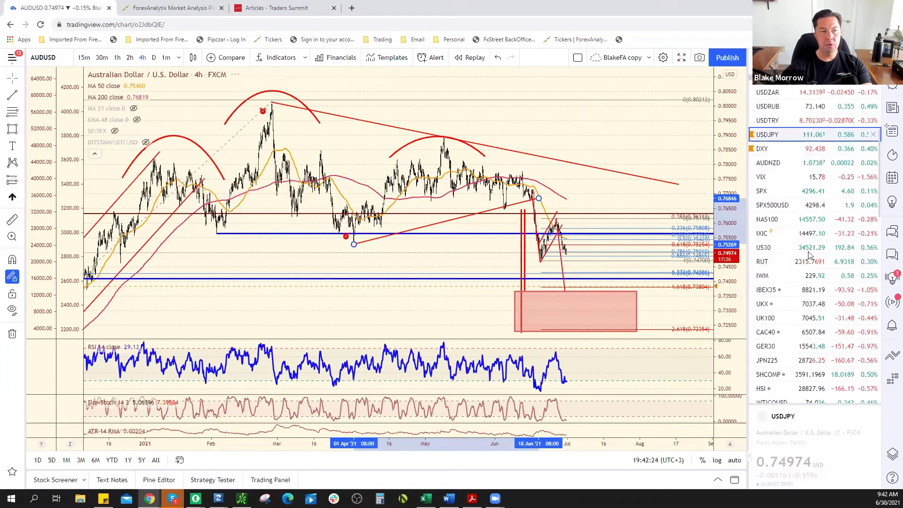
scroll(578, 211, up, 3)
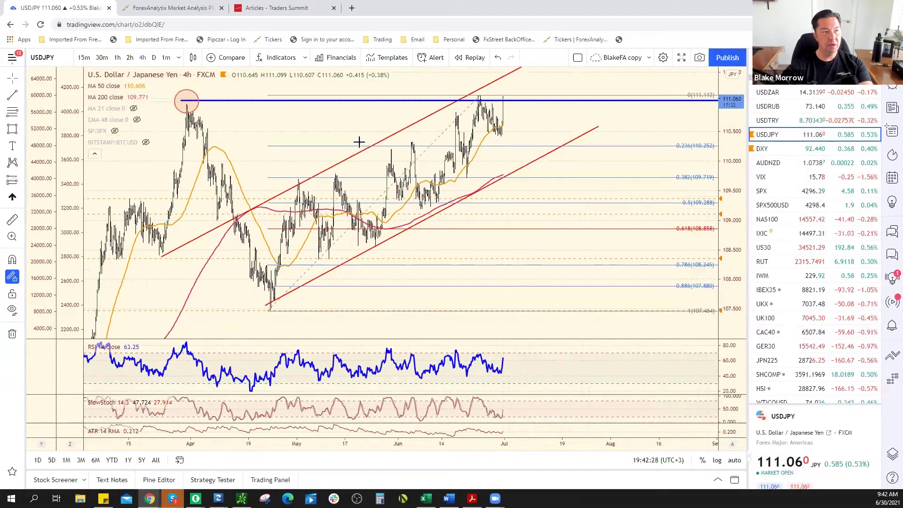
Step: Draw a Fibonacci retracement on USDJPY from the late-June high to the recent dip
scroll(530, 147, up, 3)
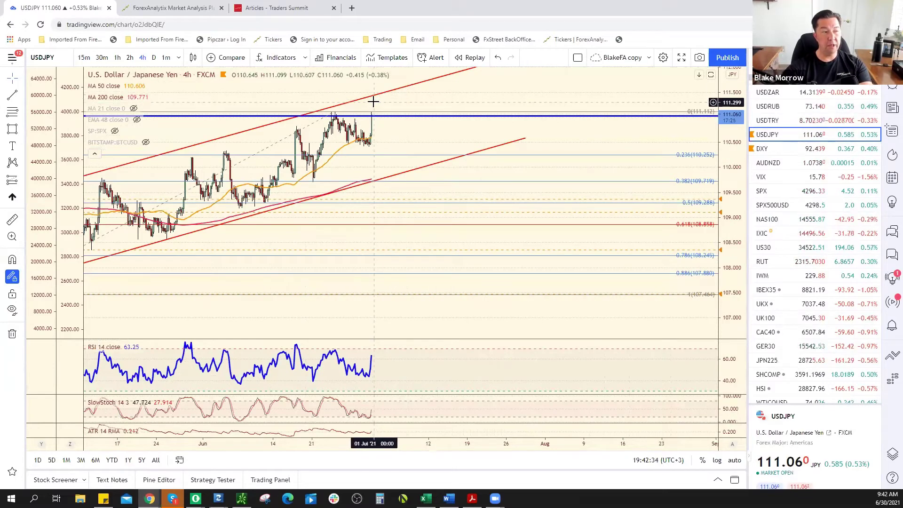
scroll(373, 101, up, 3)
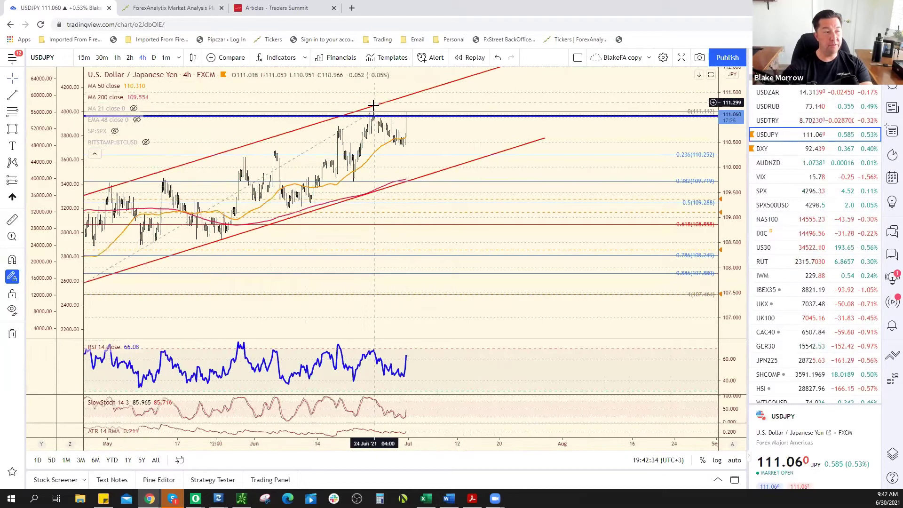
click(10, 113)
click(264, 113)
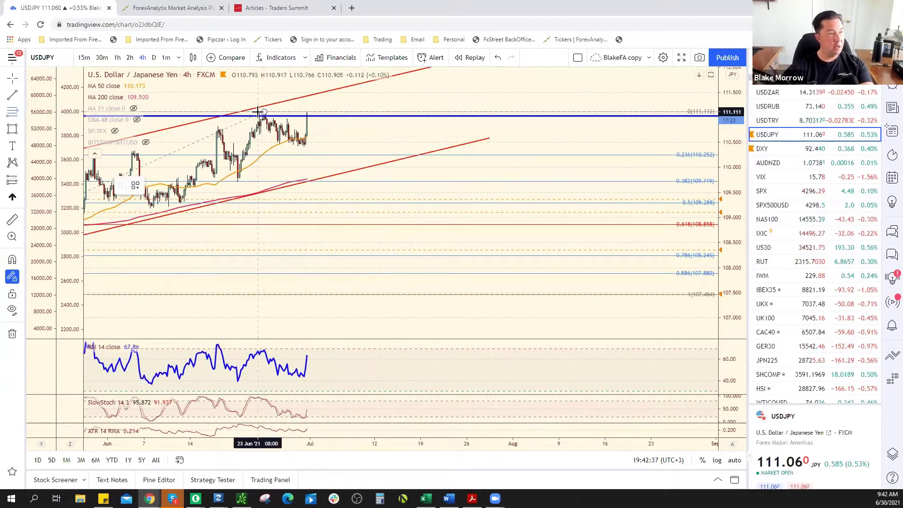
click(294, 148)
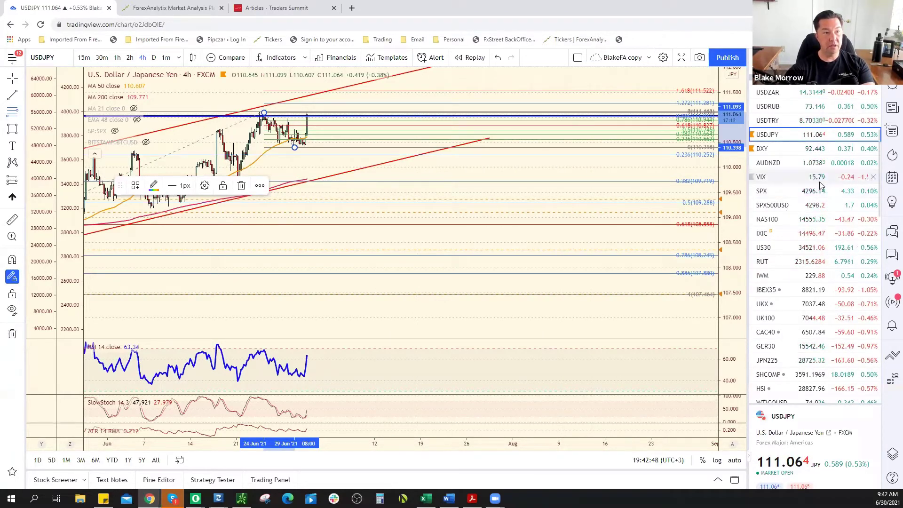
Step: Switch the chart to CADJPY and then to EURJPY from the watchlist
scroll(823, 259, down, 2)
scroll(822, 259, down, 10)
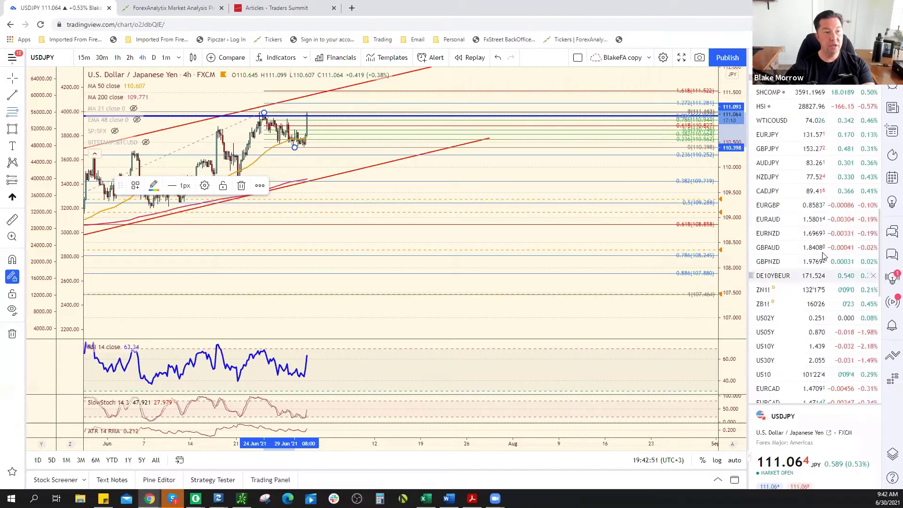
click(824, 193)
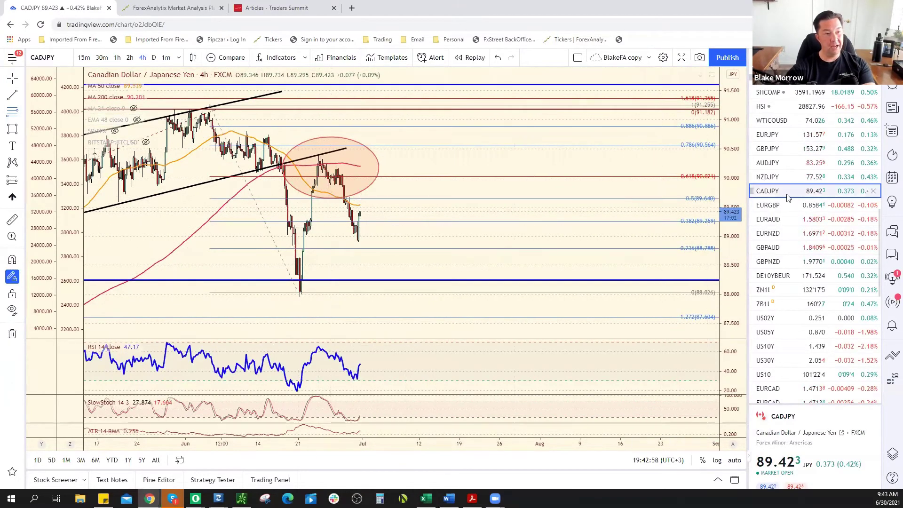
click(810, 138)
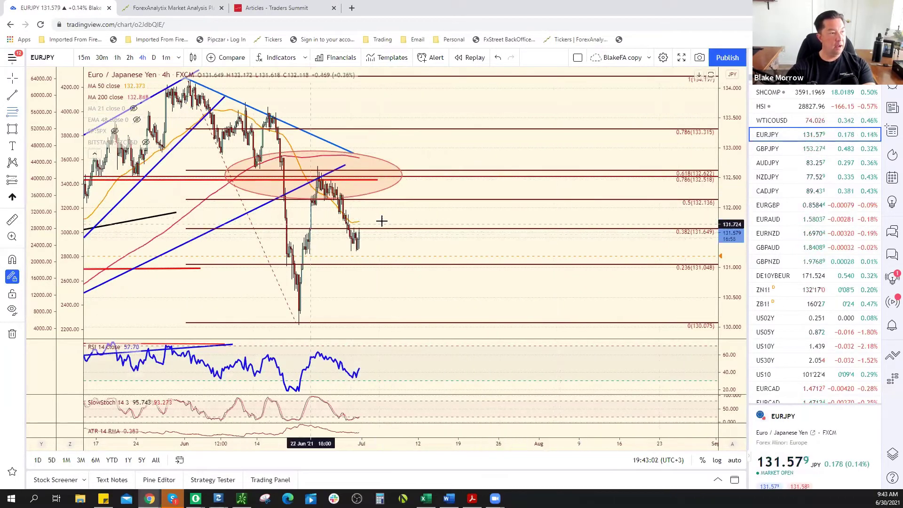
Step: Draw a rising support line from EURJPY's June low and extend the blue downtrend line right
click(12, 96)
click(299, 322)
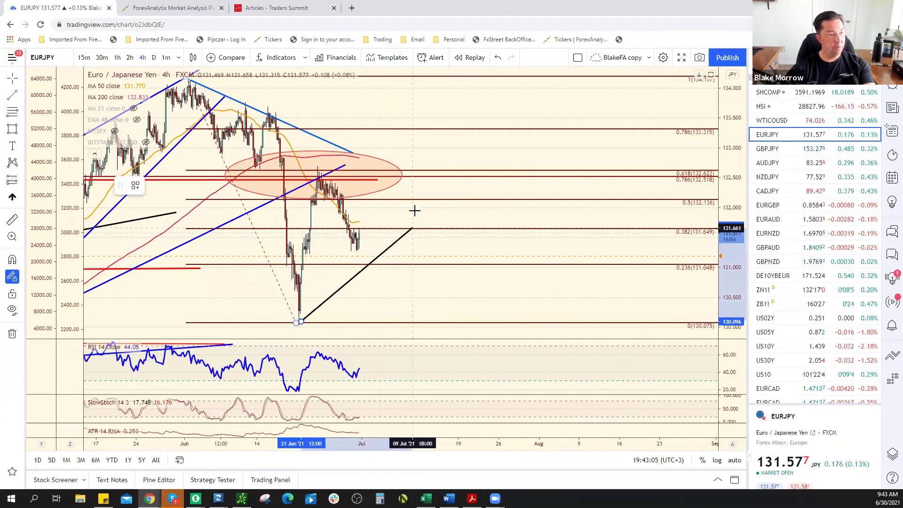
click(390, 211)
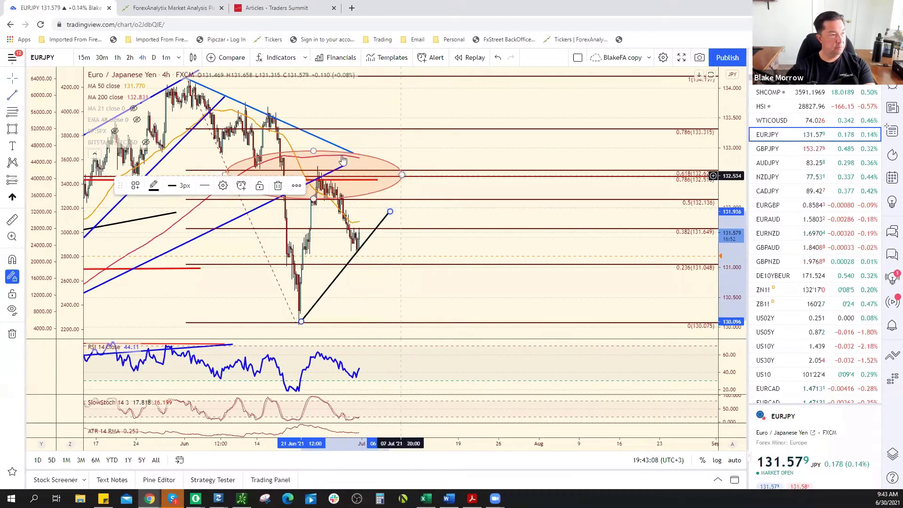
drag(353, 153, 398, 169)
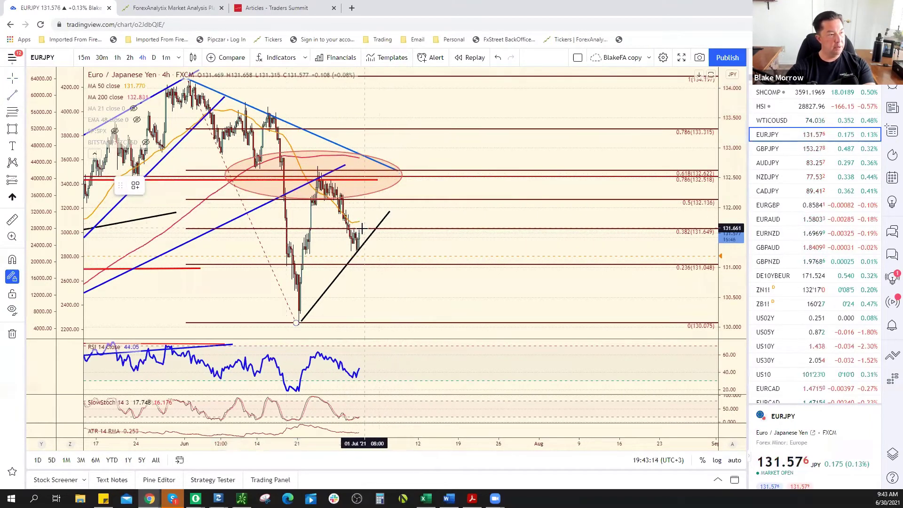
Step: Sketch a projected path to the shaded resistance zone, delete its downward leg, then switch to AUDJPY
click(363, 228)
click(376, 181)
click(390, 205)
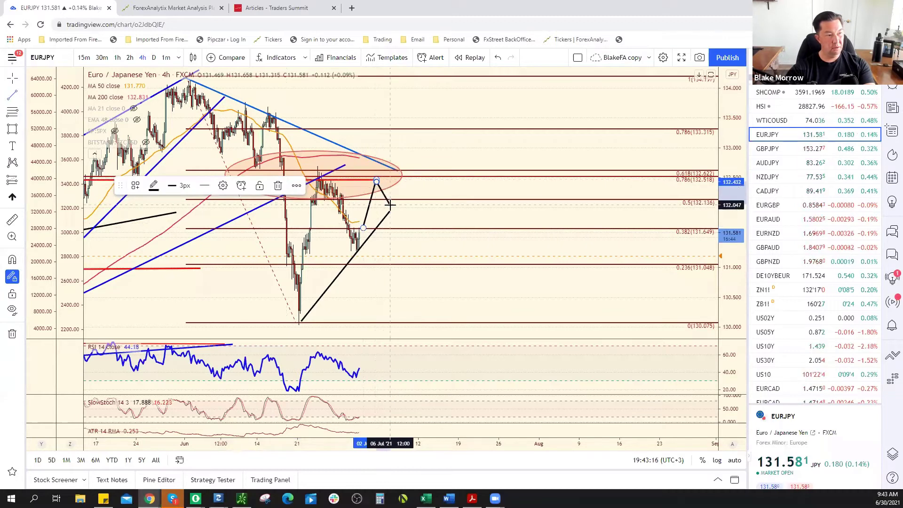
scroll(492, 276, down, 3)
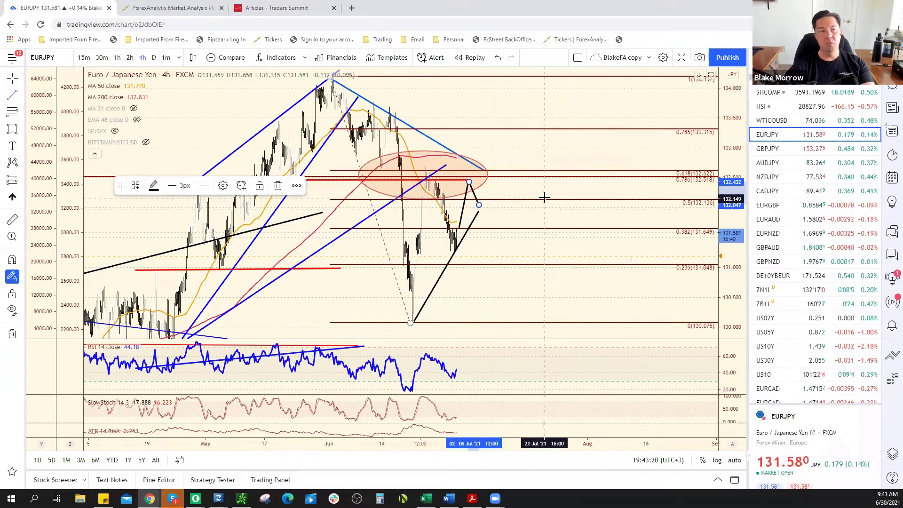
right_click(472, 194)
click(474, 198)
right_click(474, 199)
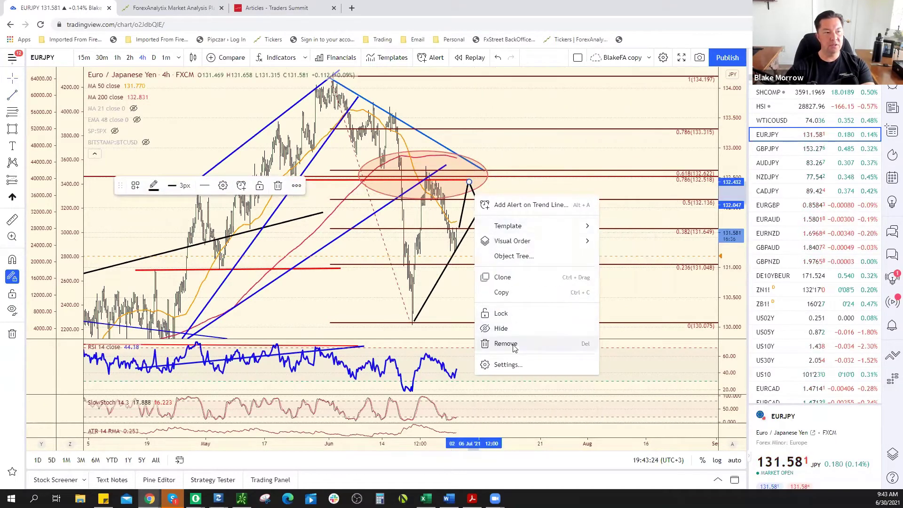
click(461, 218)
right_click(462, 218)
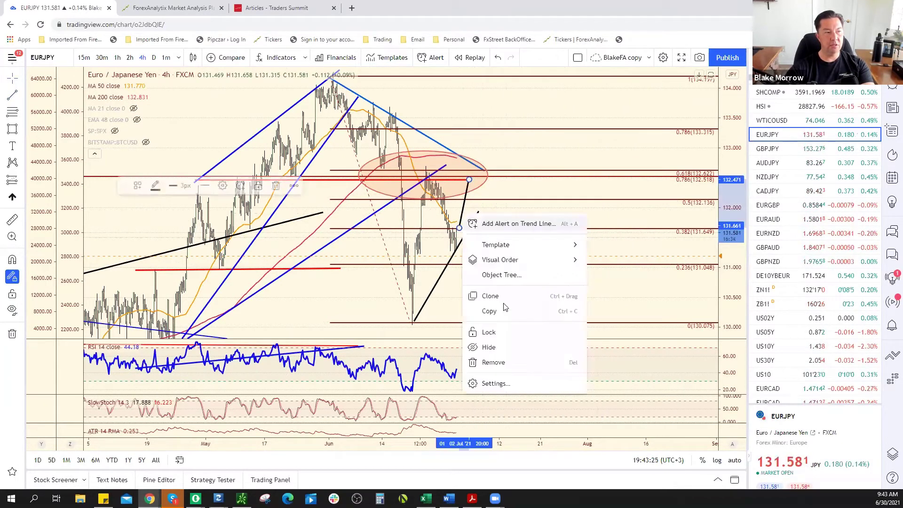
click(513, 364)
click(809, 162)
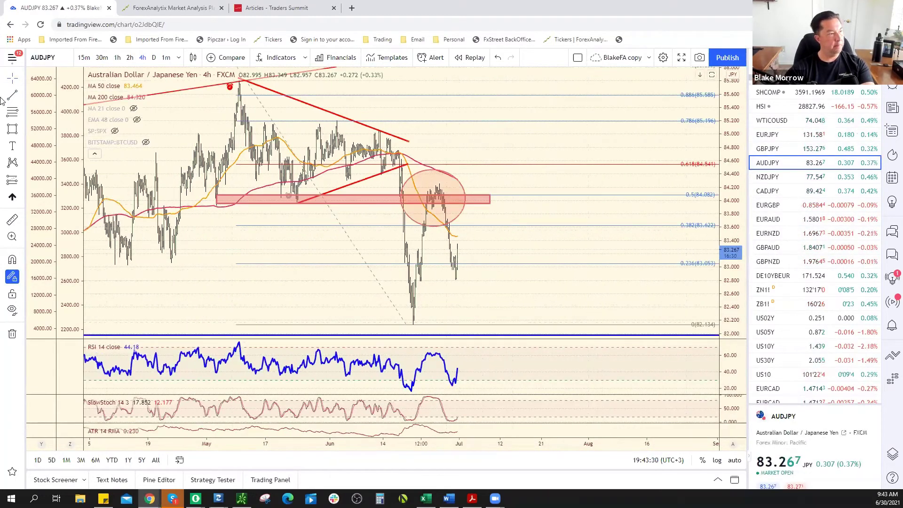
Step: Draw a projected path on AUDJPY rising from the latest price to the resistance zone, then falling
click(15, 99)
click(462, 238)
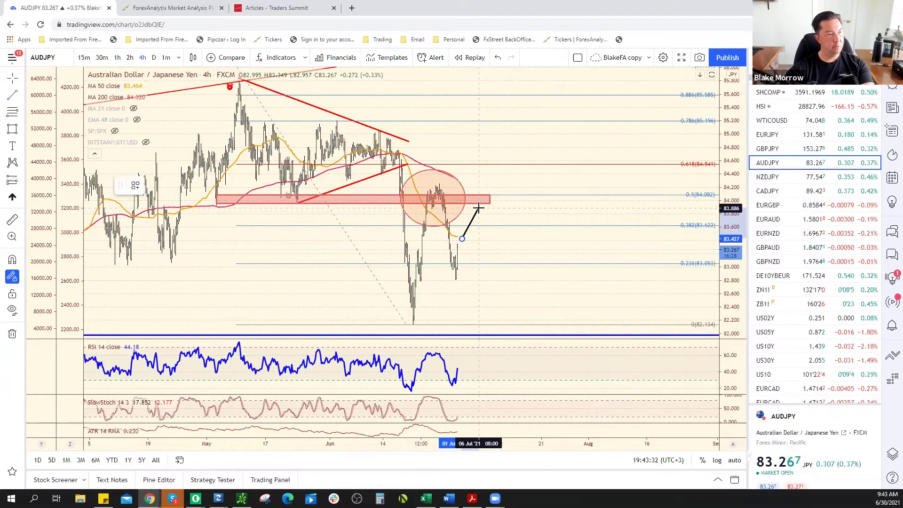
click(480, 208)
click(480, 208)
click(516, 246)
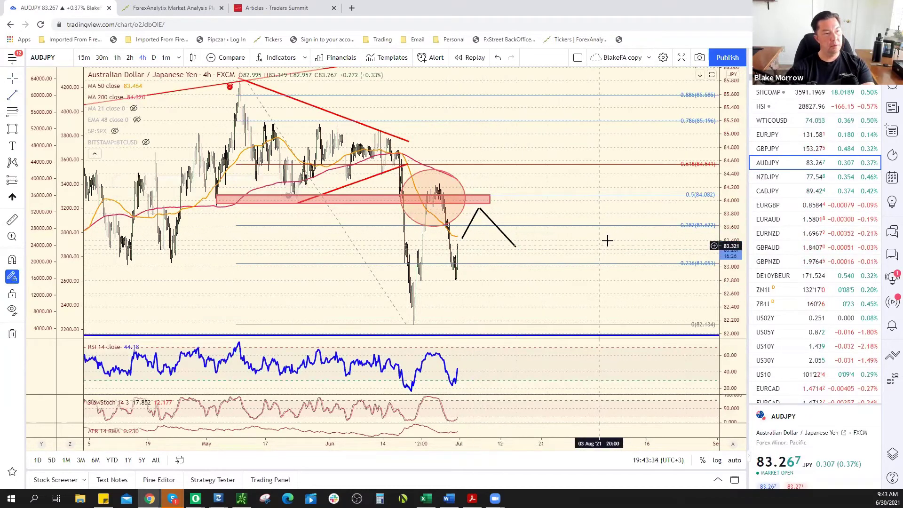
Step: Add a falling trendline from the June high and a rising one from the June low, then lower the path's apex
drag(608, 243, 654, 240)
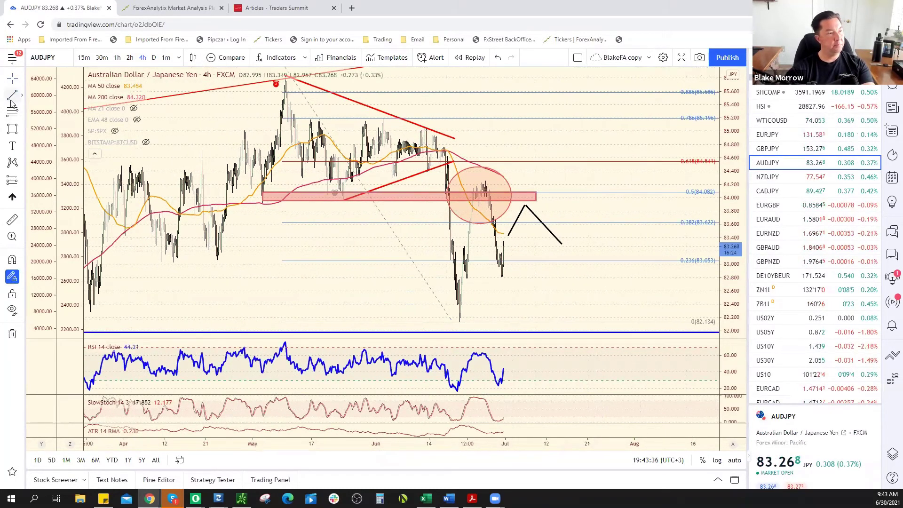
click(425, 125)
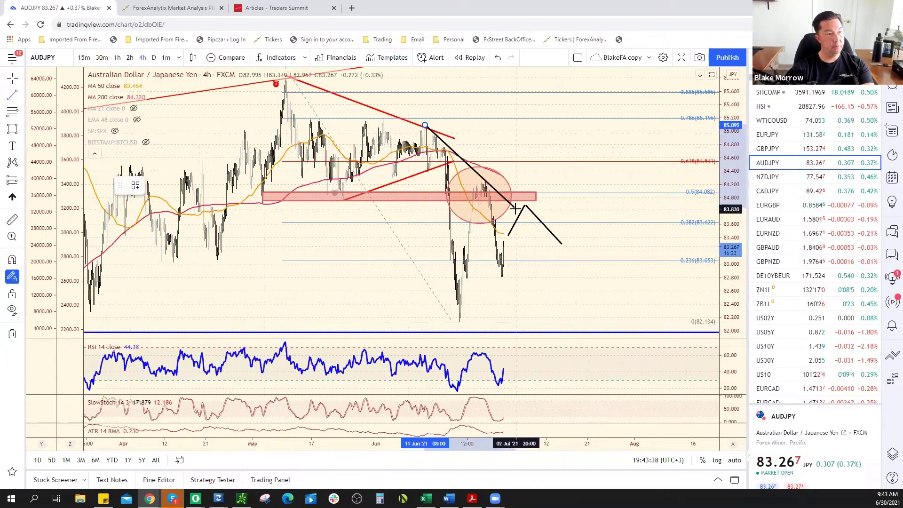
click(516, 209)
click(455, 324)
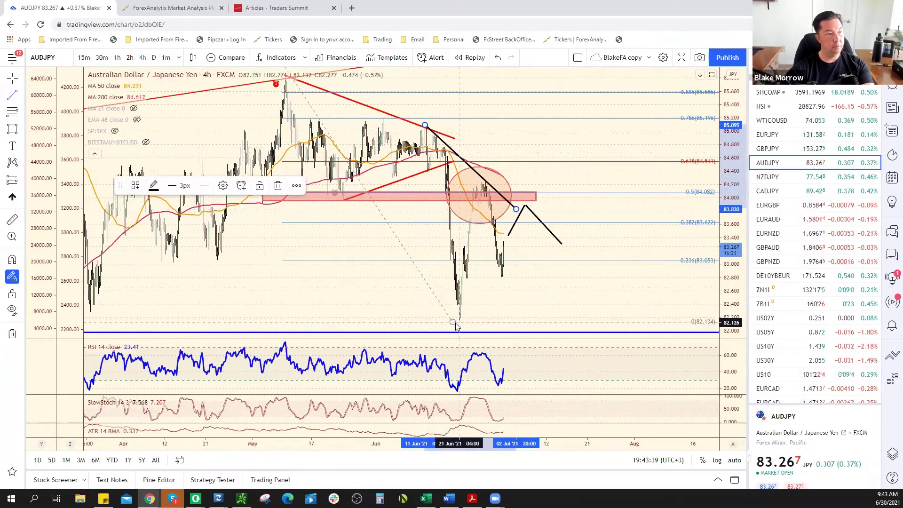
click(527, 253)
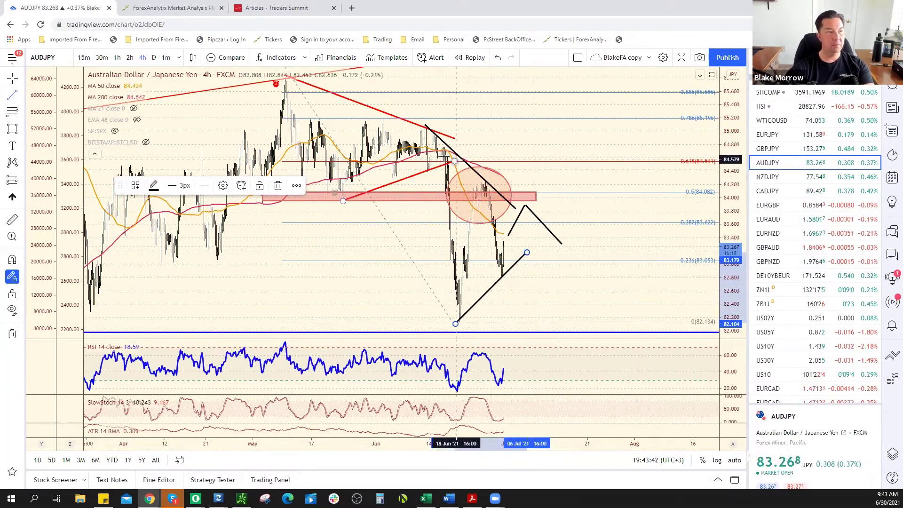
drag(525, 206, 521, 211)
click(524, 210)
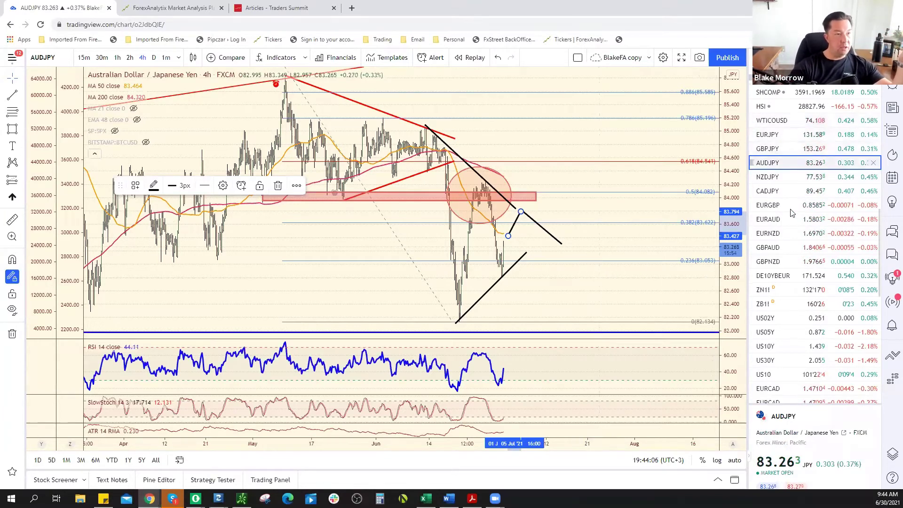
Step: Scroll the watchlist and switch the chart to USDJPY
scroll(799, 298, down, 2)
scroll(800, 298, down, 4)
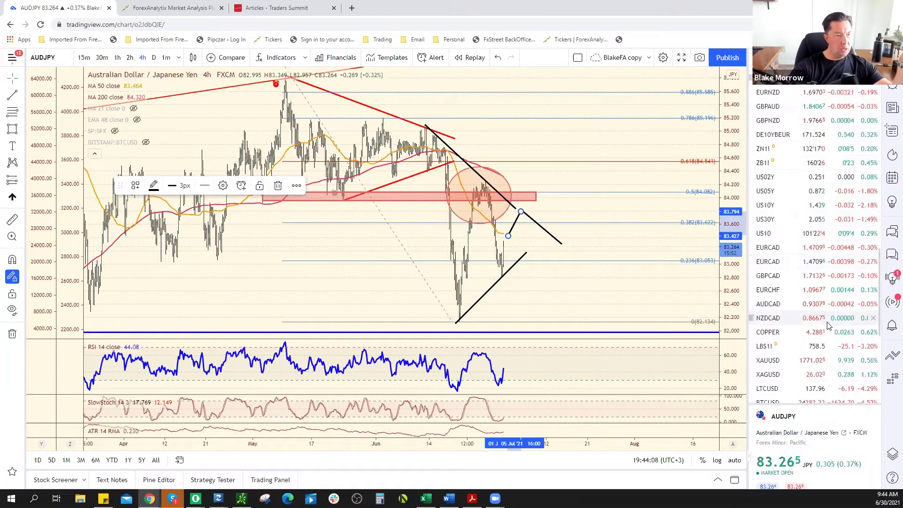
scroll(818, 325, down, 8)
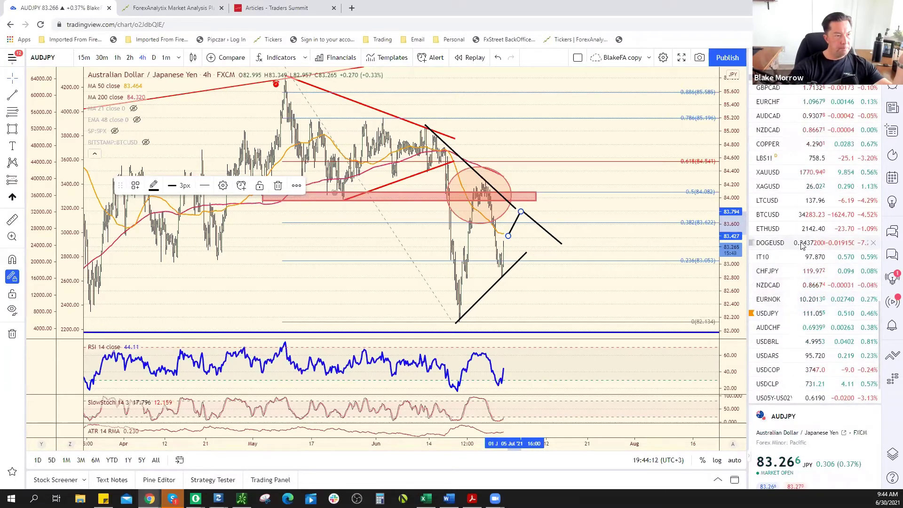
scroll(818, 212, down, 10)
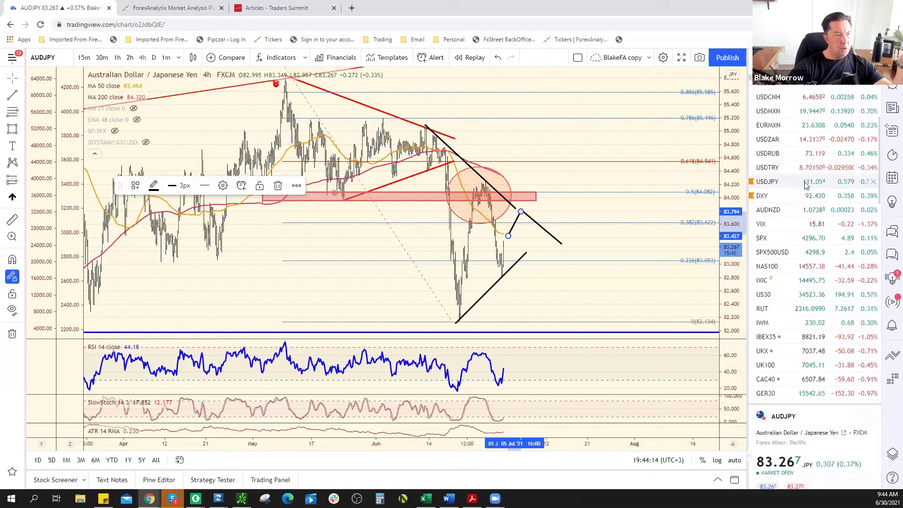
click(820, 180)
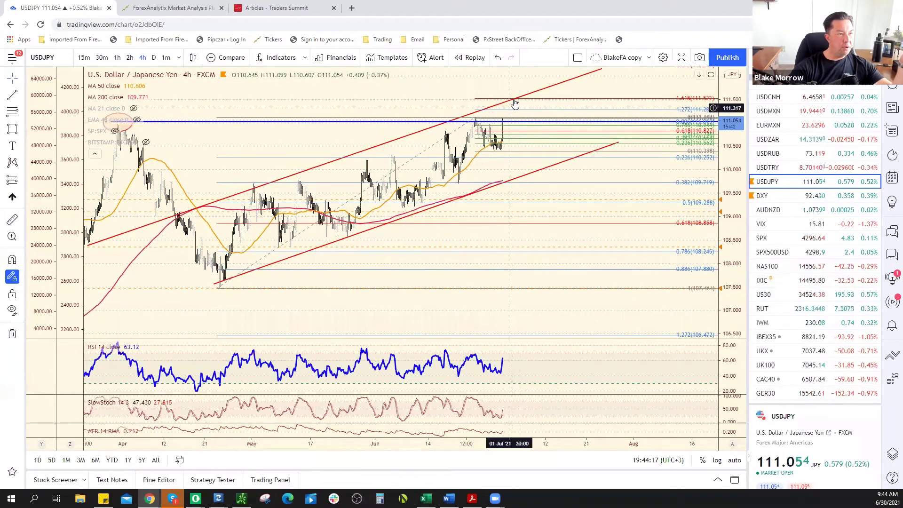
Step: Draw a zig-zag projected path rising to the upper red channel line and then falling back
click(10, 97)
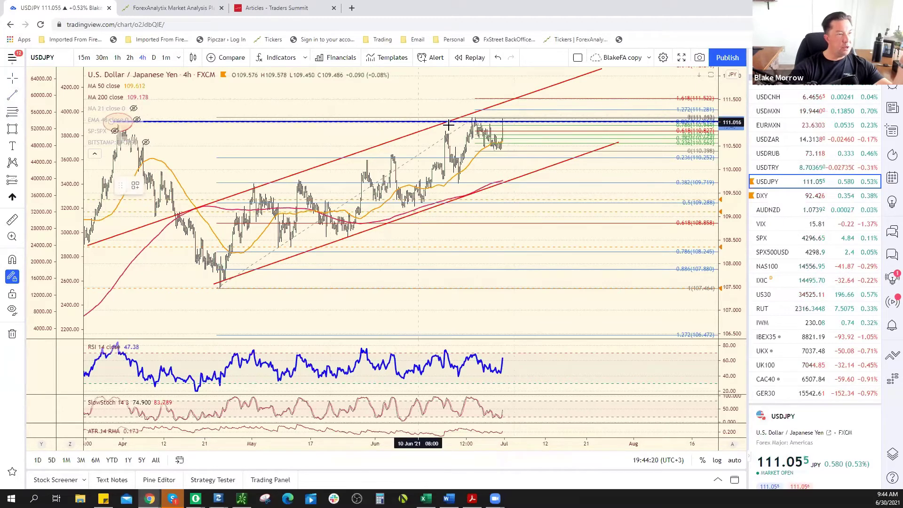
click(507, 116)
click(518, 99)
click(518, 100)
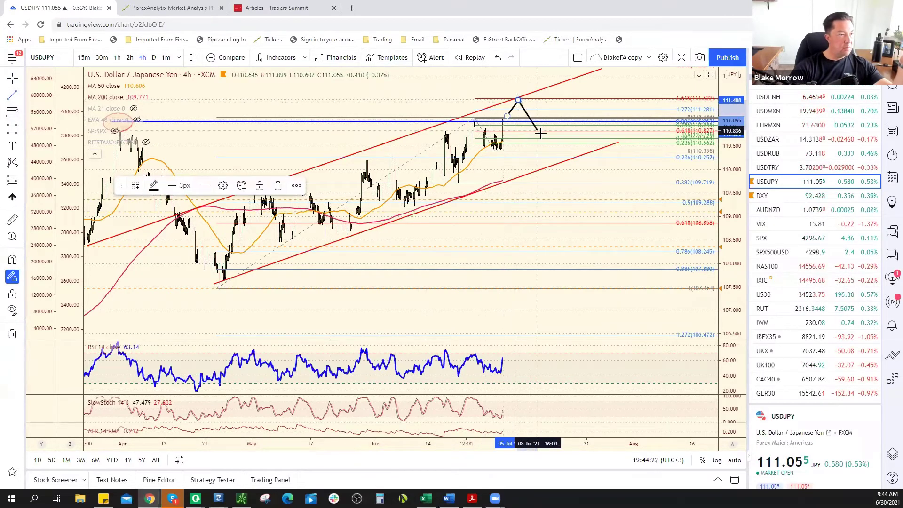
click(542, 131)
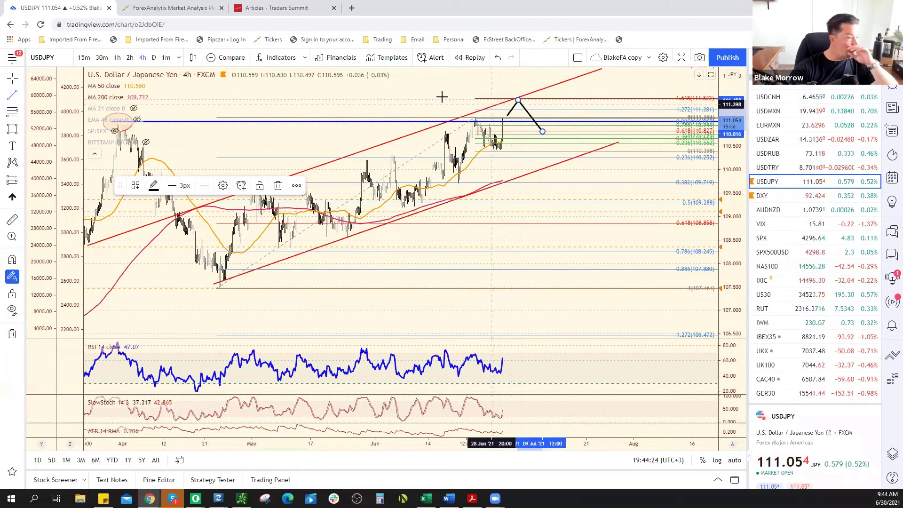
Step: Create a USDJPY price alert at 111.408 and switch back to the ForexAnalytix dashboard
right_click(465, 108)
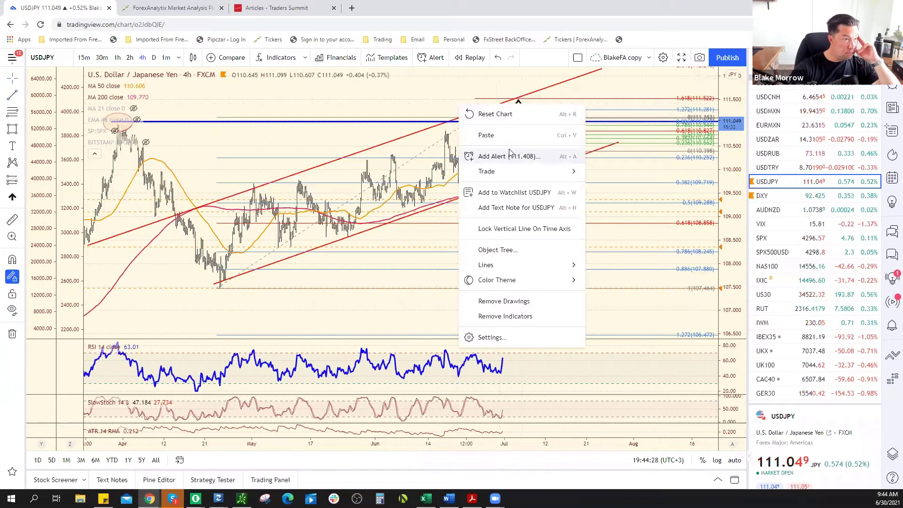
click(504, 156)
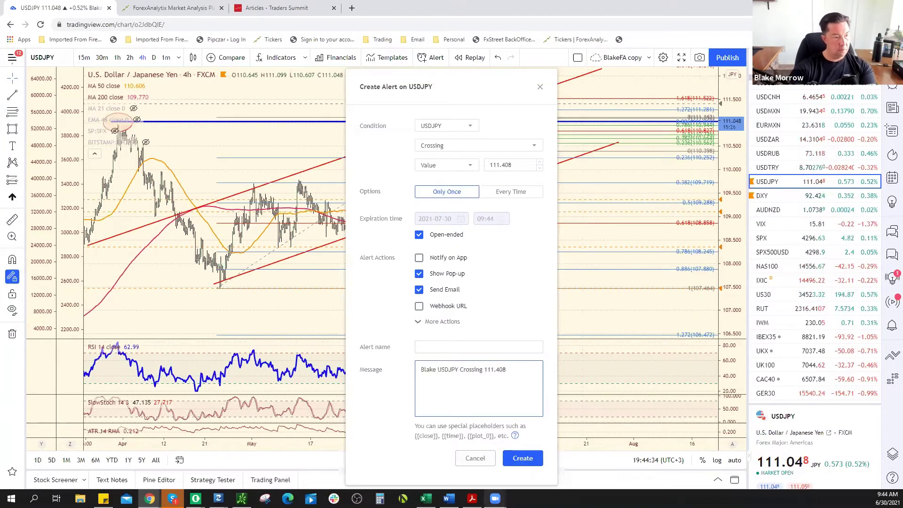
click(523, 458)
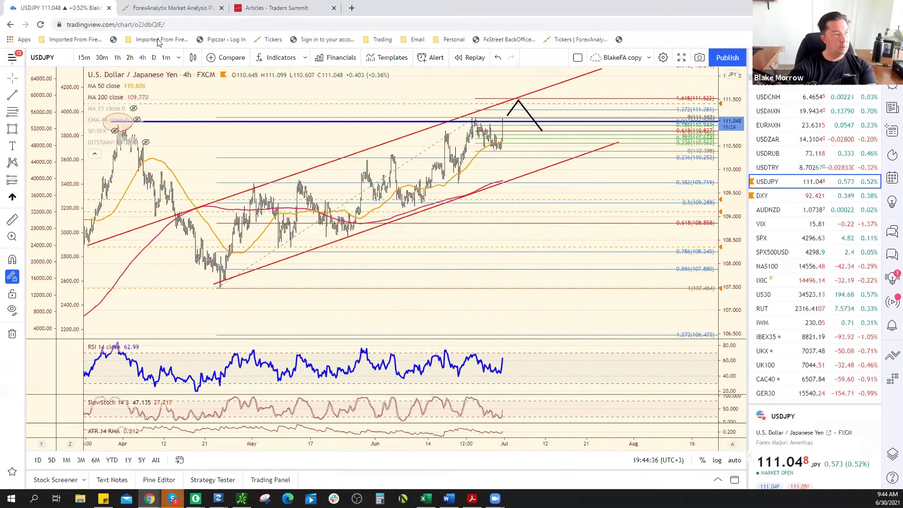
key(ctrl+Tab)
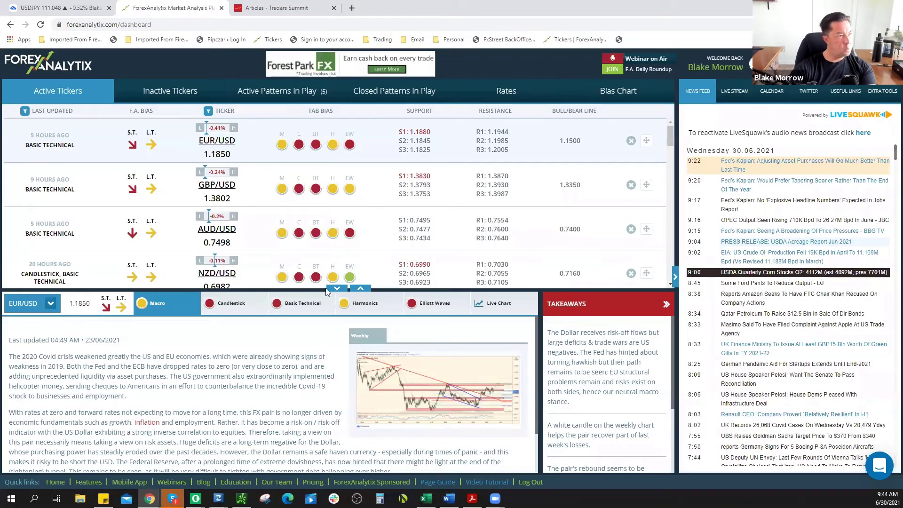
Step: Collapse the EUR/USD details panel to reveal more tickers, briefly checking the USDJPY chart
click(337, 288)
scroll(404, 257, down, 5)
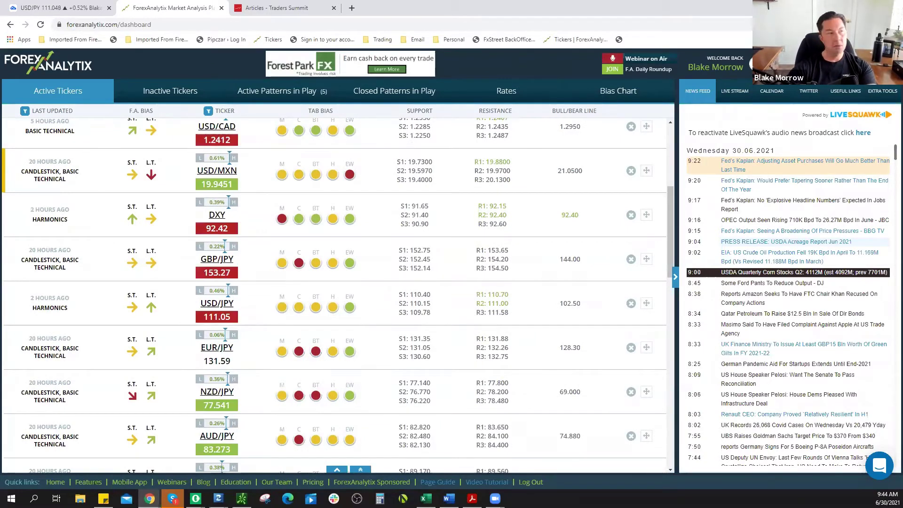
click(55, 11)
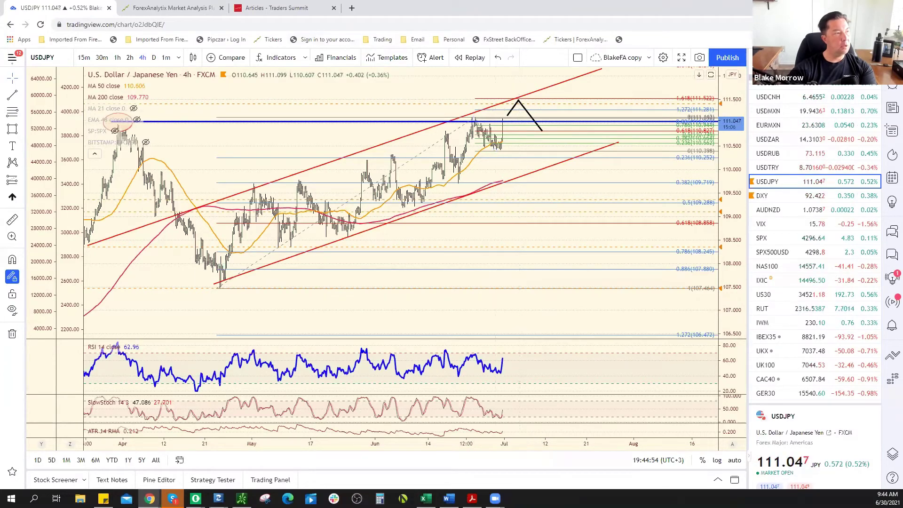
key(ctrl+Tab)
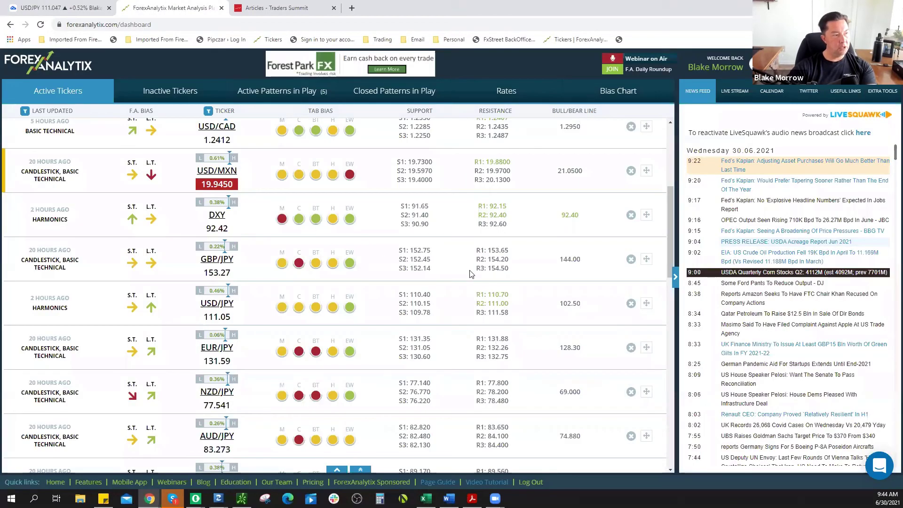
Step: Select USD/JPY's support and resistance levels, pick out R1 at 111.25, and return to the chart
triple_click(486, 299)
drag(486, 299, 582, 305)
key(alt+Tab)
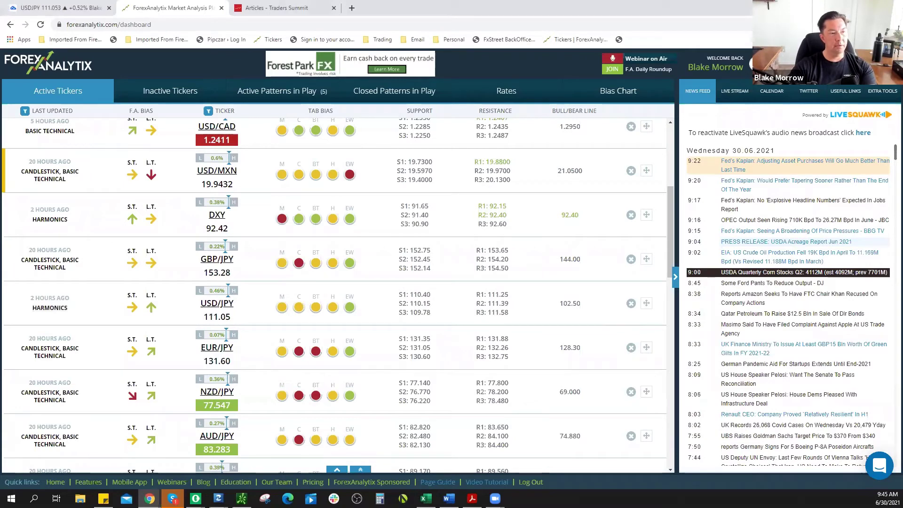
double_click(492, 295)
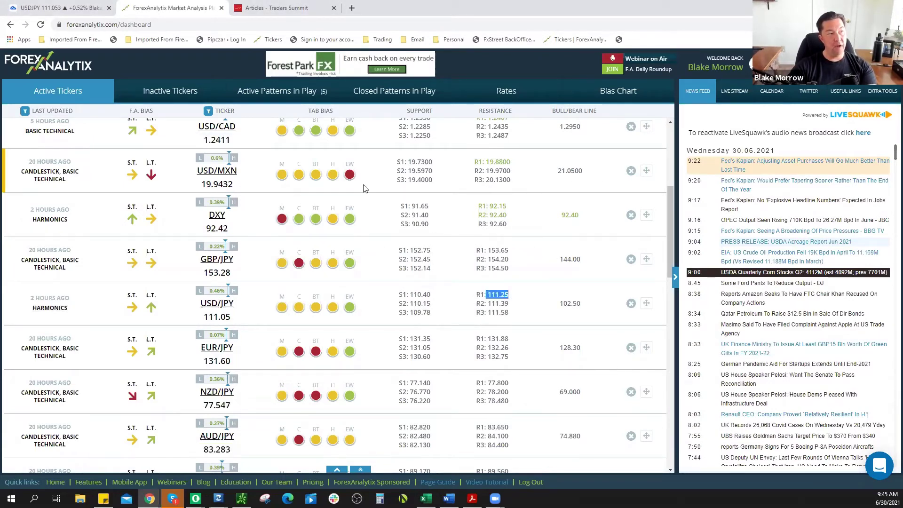
click(47, 8)
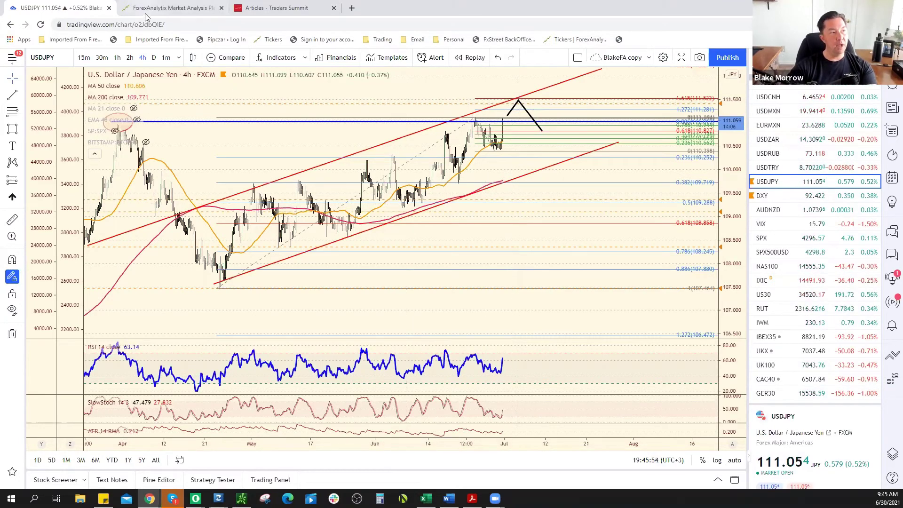
Step: Switch from the USDJPY chart back to the ForexAnalytix dashboard with Ctrl+Tab
key(ctrl+Tab)
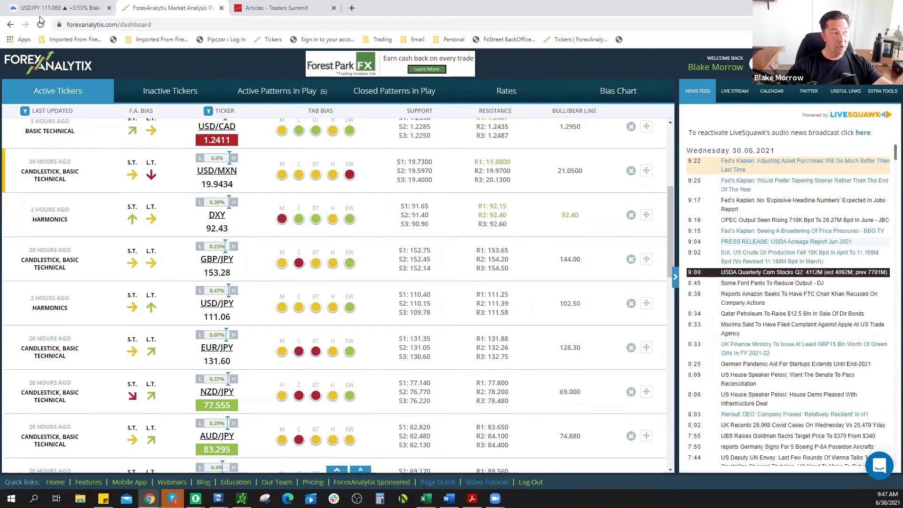
Step: Return to the TradingView USDJPY chart tab
click(61, 8)
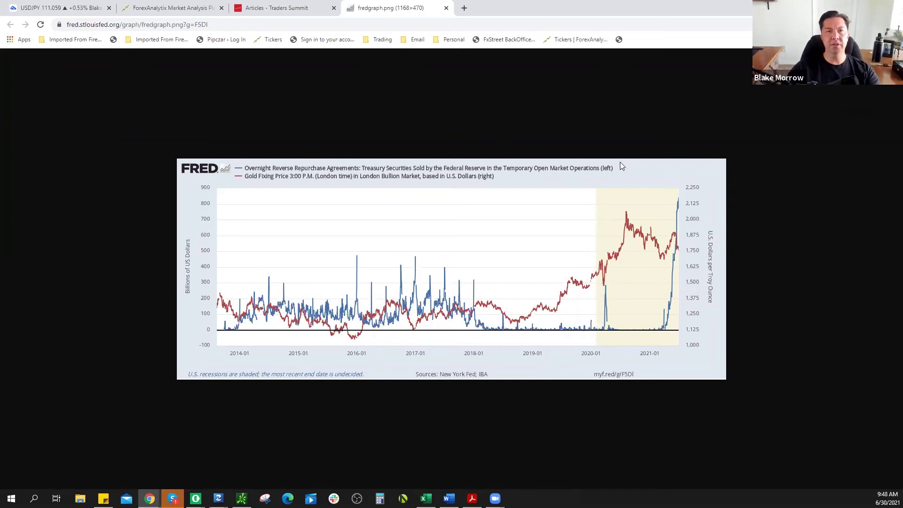
Step: Leave the FRED graph and go back to the 4-hour USD/JPY TradingView chart
click(70, 9)
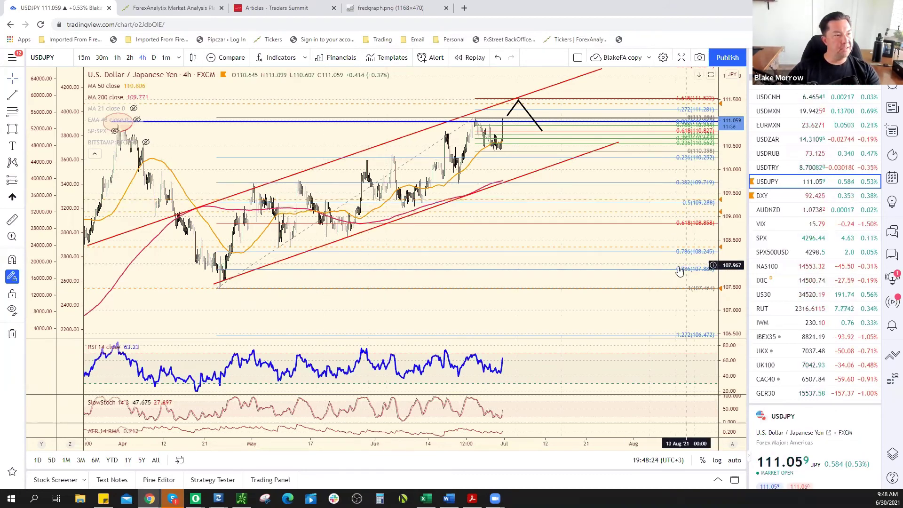
click(164, 9)
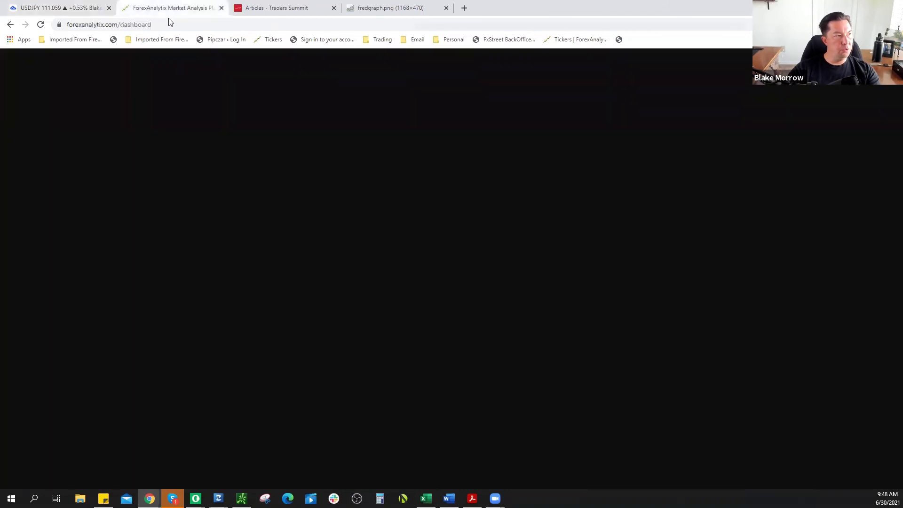